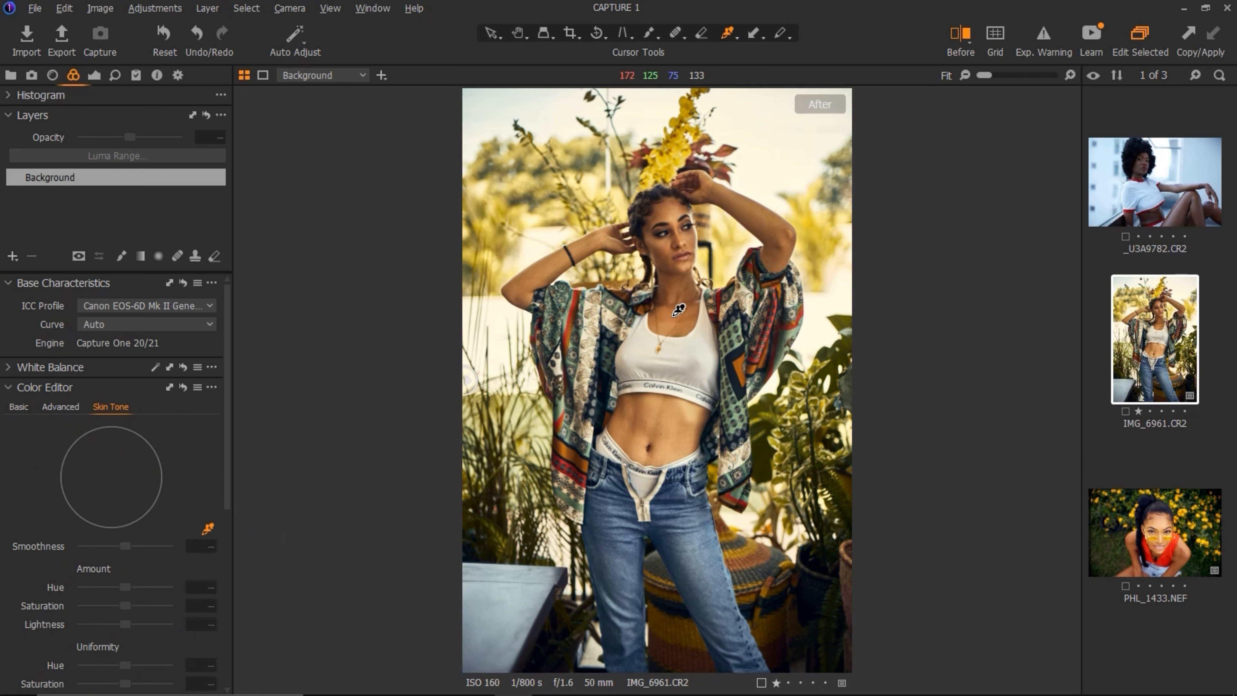
Sample the skin just below the model's neck as the skin tone range and set its hue amount to 0.9
click(683, 314)
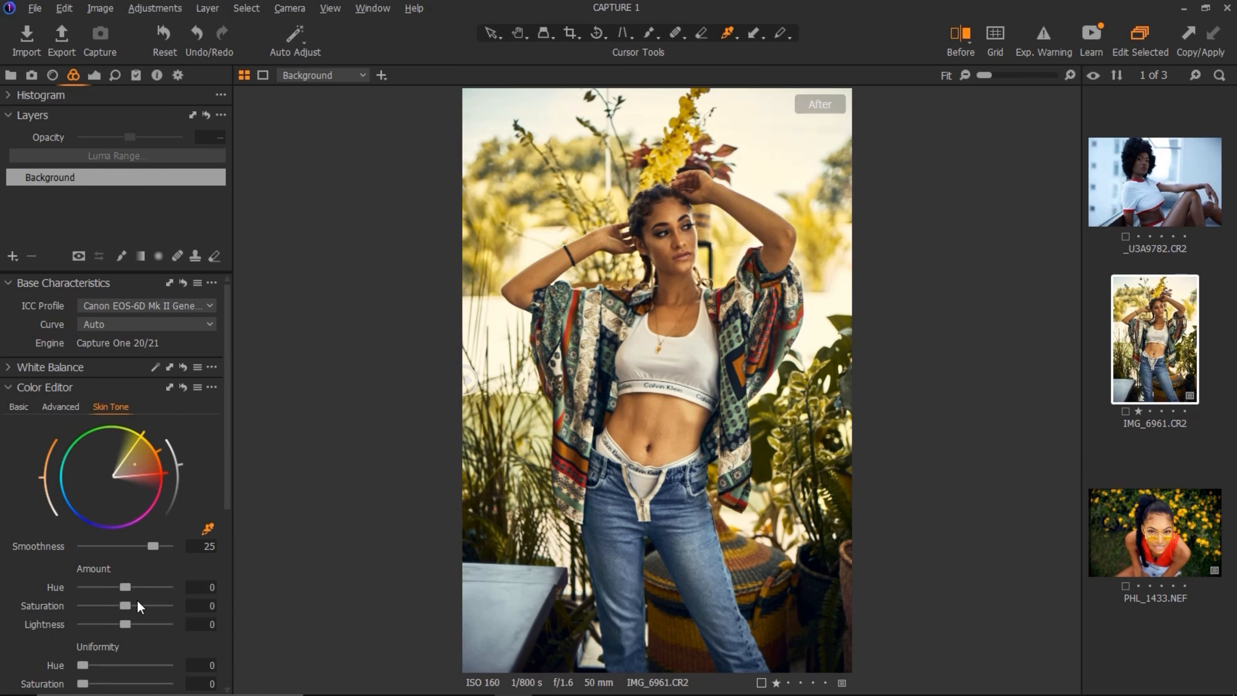
drag(171, 597, 133, 590)
key(z)
click(680, 302)
click(677, 325)
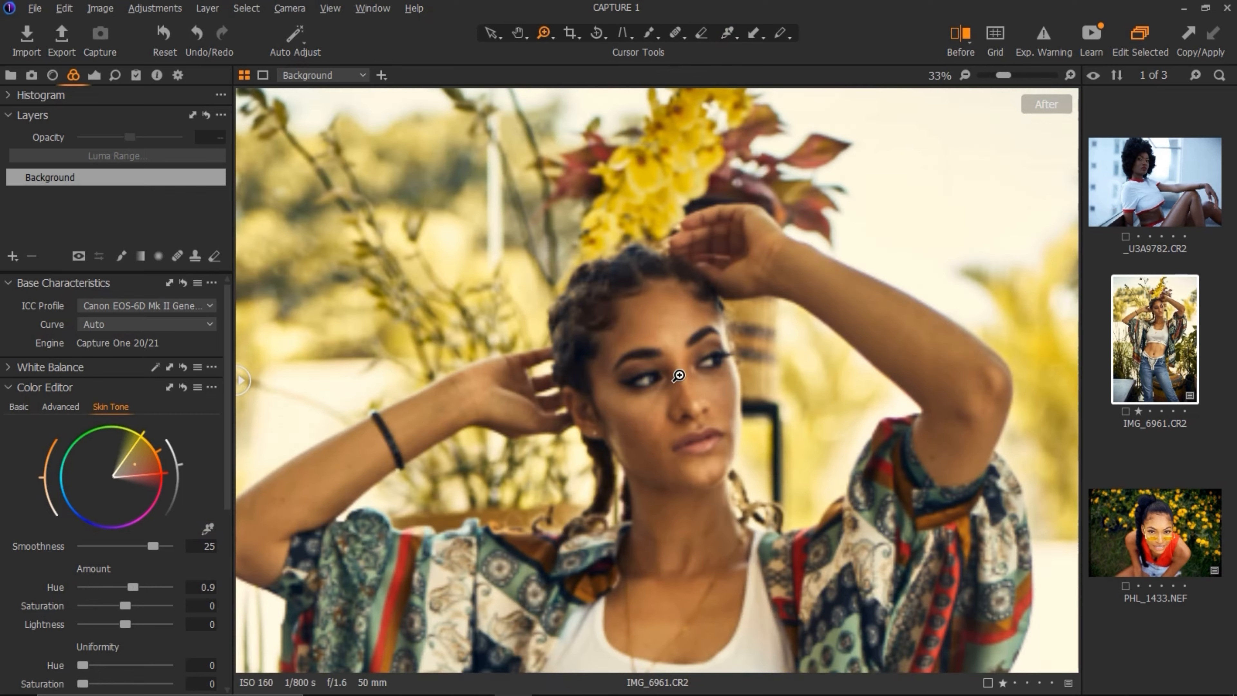
Set the skin tone range's smoothness to 6.3, hue amount to 5 and saturation amount to 10.9
mouse_move(628, 453)
mouse_down()
mouse_move(635, 463)
mouse_move(639, 424)
mouse_move(628, 451)
mouse_move(637, 430)
mouse_move(636, 442)
mouse_up()
click(623, 449)
drag(153, 545, 174, 589)
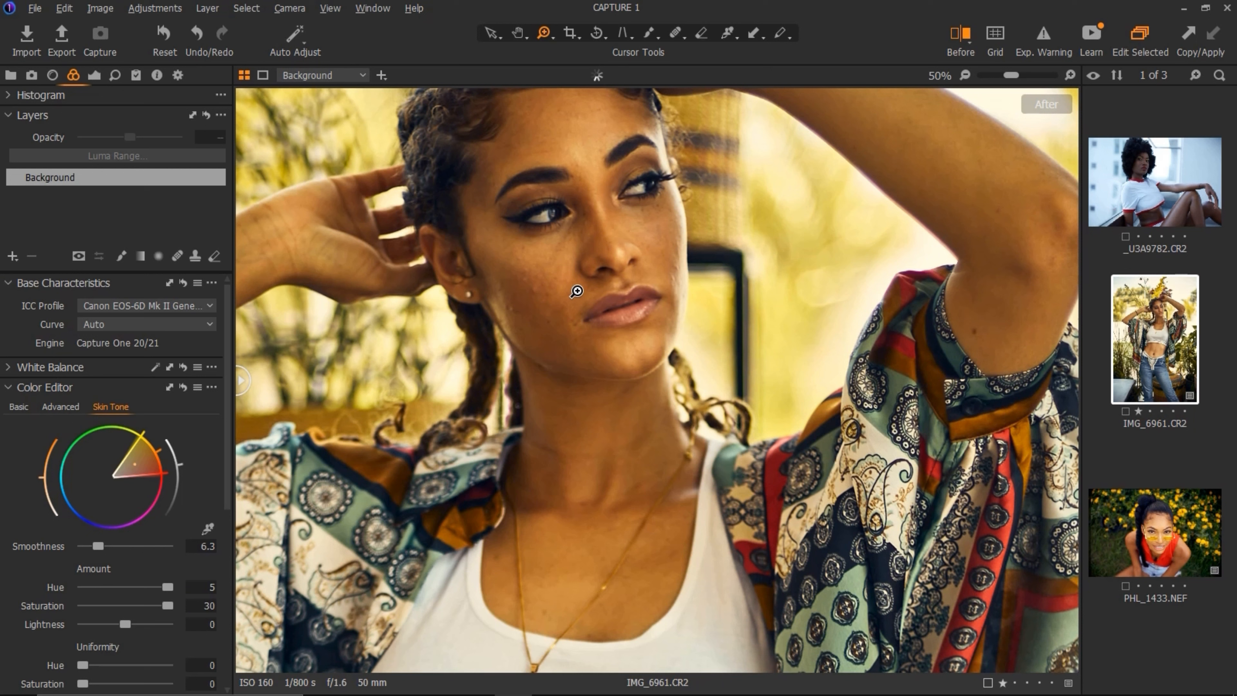
drag(168, 606, 126, 605)
drag(129, 604, 140, 605)
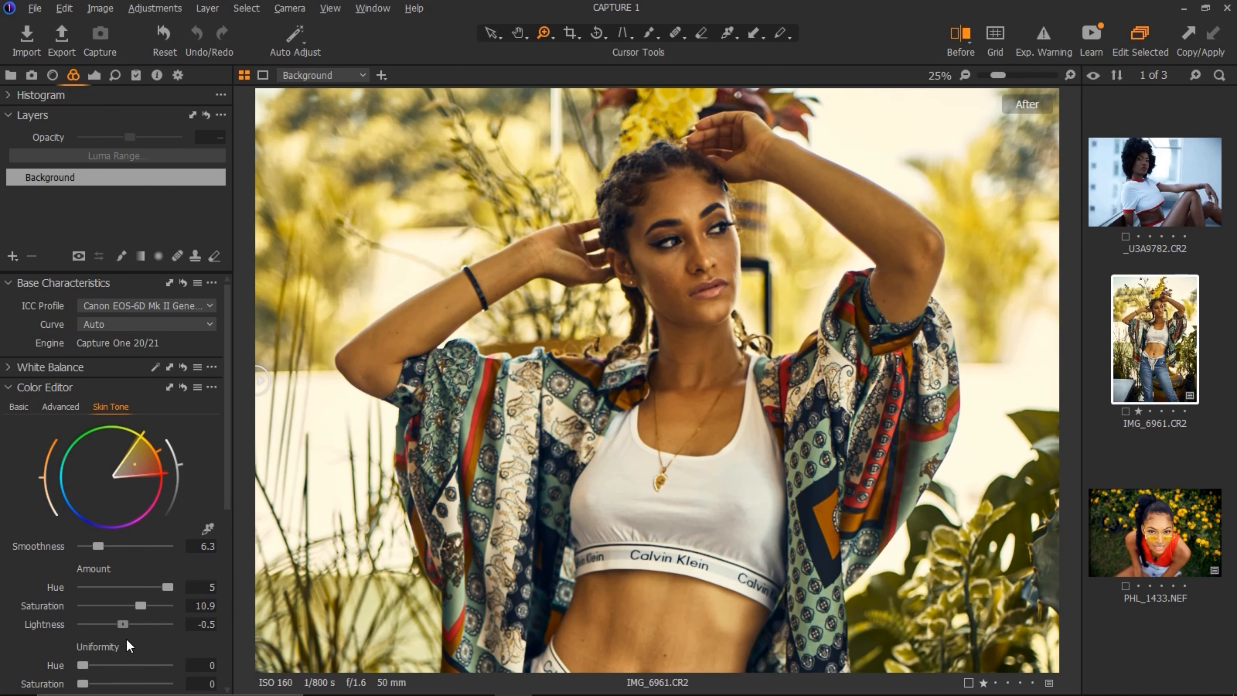
Set the skin tone uniformity to hue 31, saturation 11 and lightness 0, and reduce the hue amount to 2.5
drag(227, 505, 226, 552)
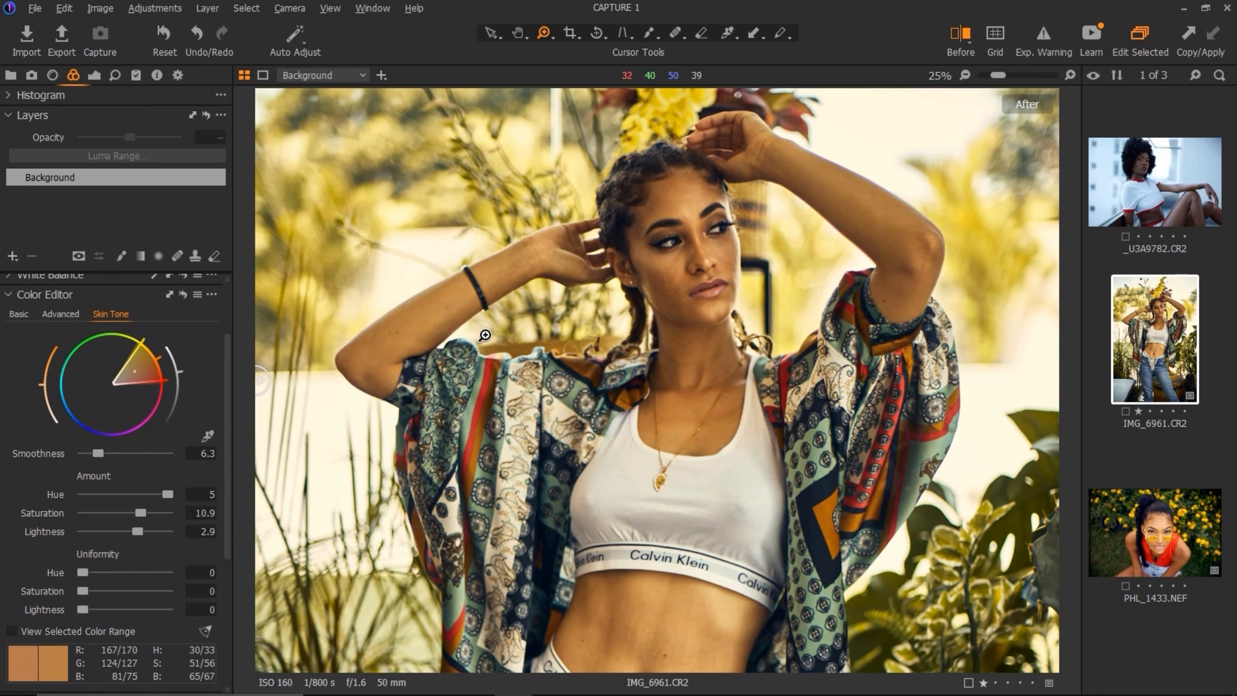
drag(82, 571, 111, 575)
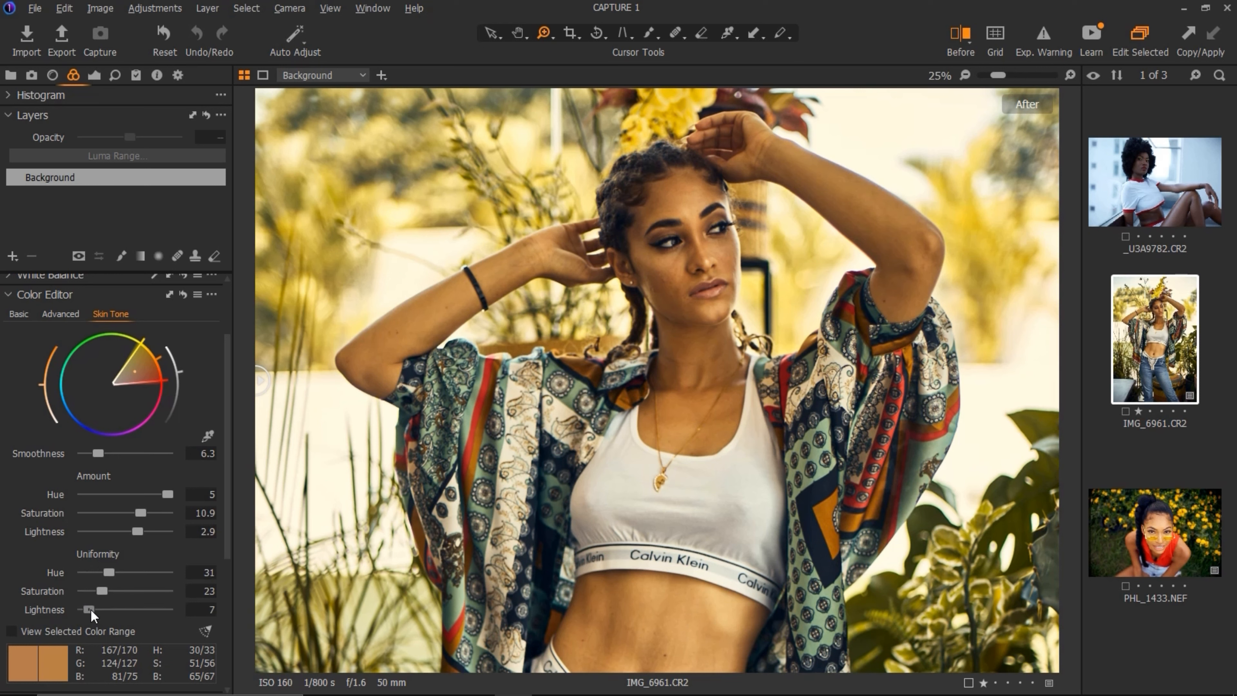
drag(85, 608, 108, 571)
drag(163, 494, 141, 497)
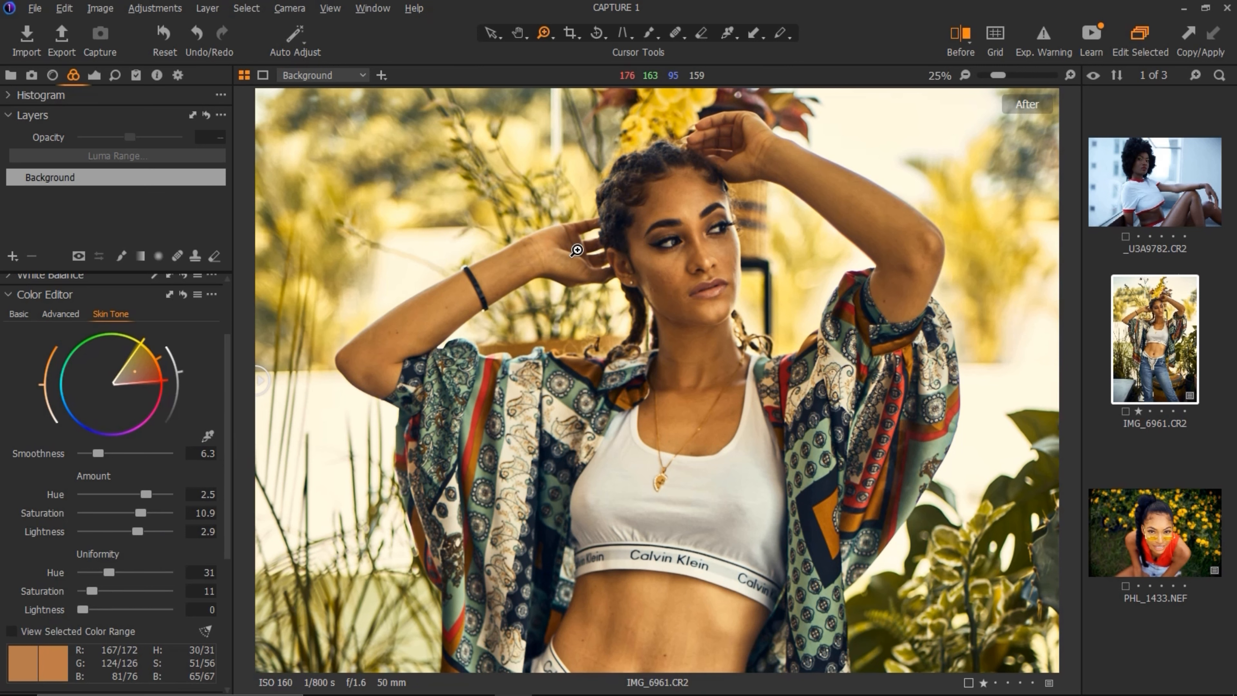
Lower the target skin tone's lightness and raise its saturation on the arcs around the color wheel
scroll(224, 544, down, 1)
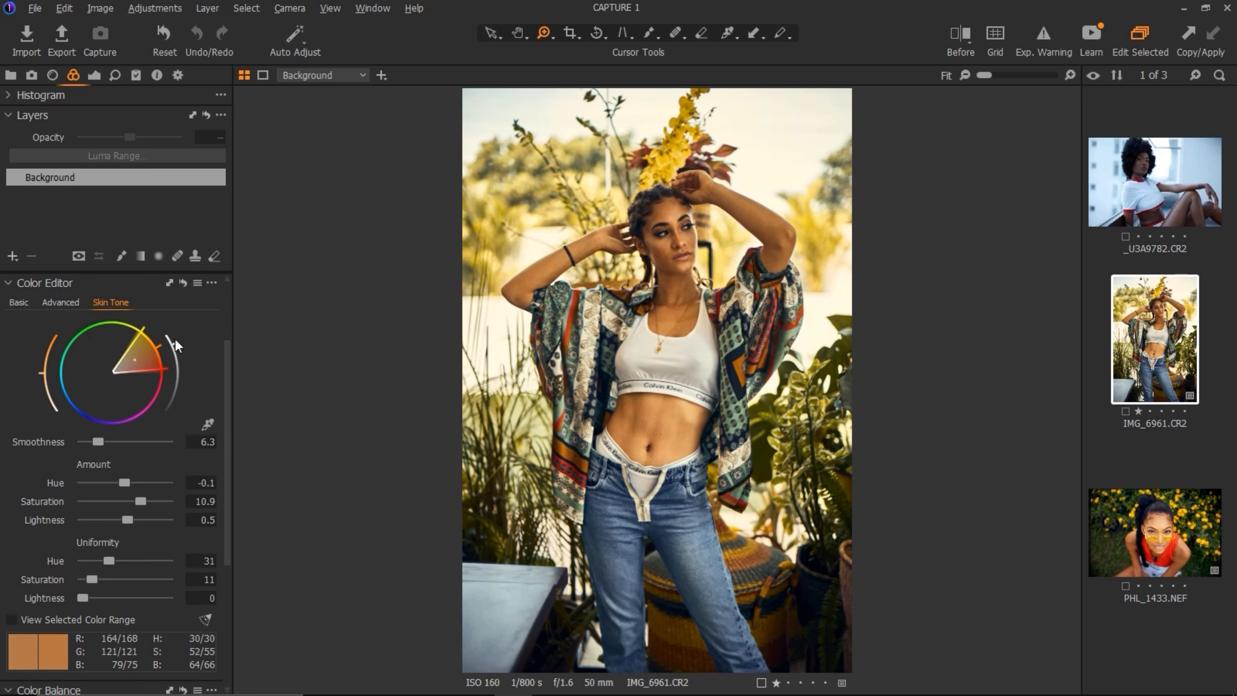
drag(174, 338, 175, 352)
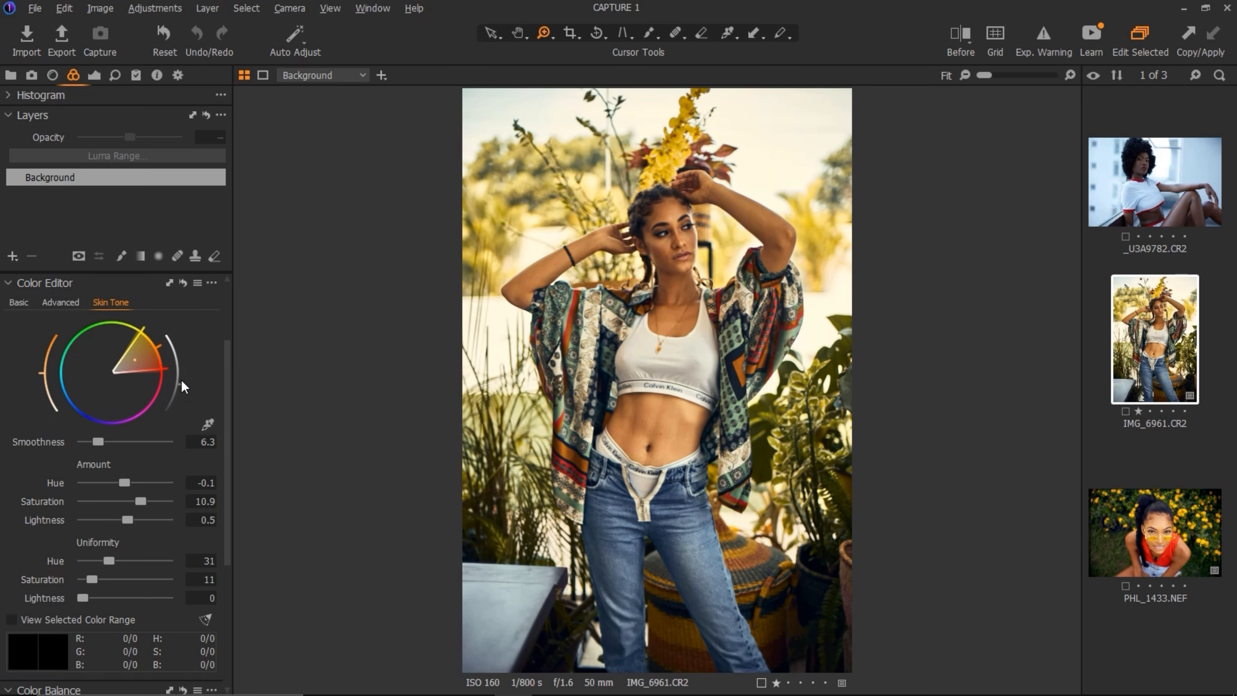
mouse_move(45, 352)
mouse_down()
mouse_move(52, 329)
mouse_move(48, 342)
mouse_up()
mouse_move(38, 391)
mouse_down()
mouse_move(39, 410)
mouse_move(39, 366)
mouse_up()
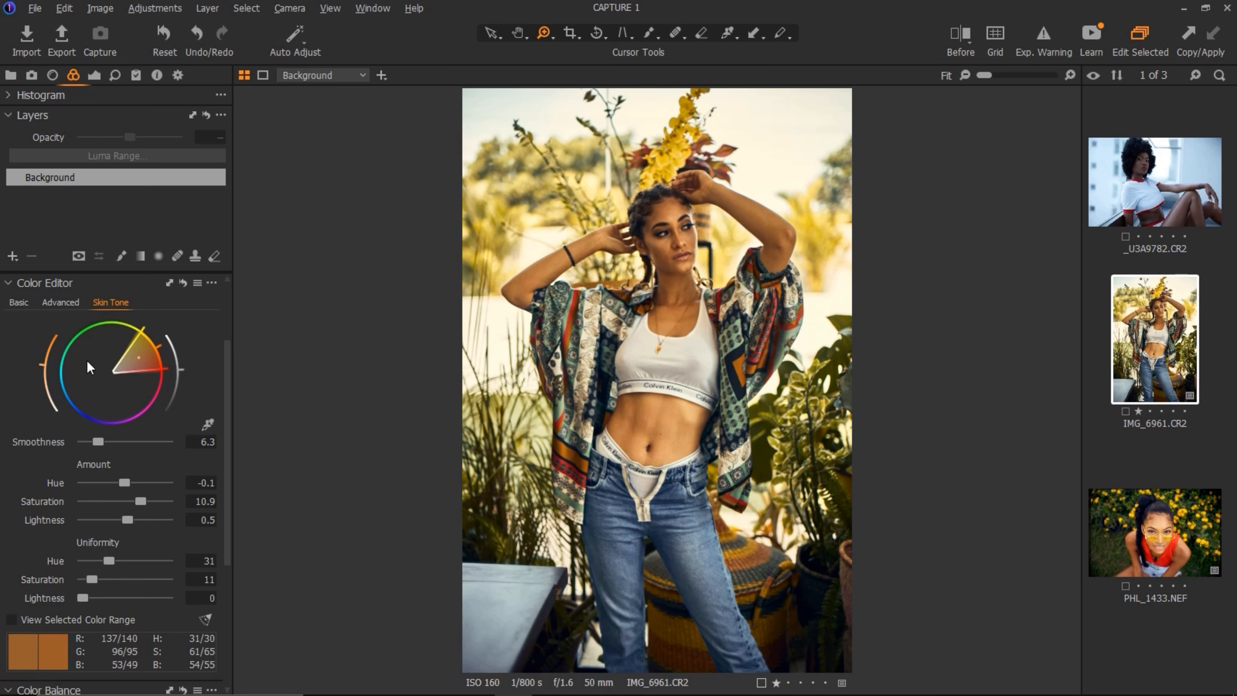
Create a new empty adjustment layer above the background and select it for brush masking
click(94, 75)
key(b)
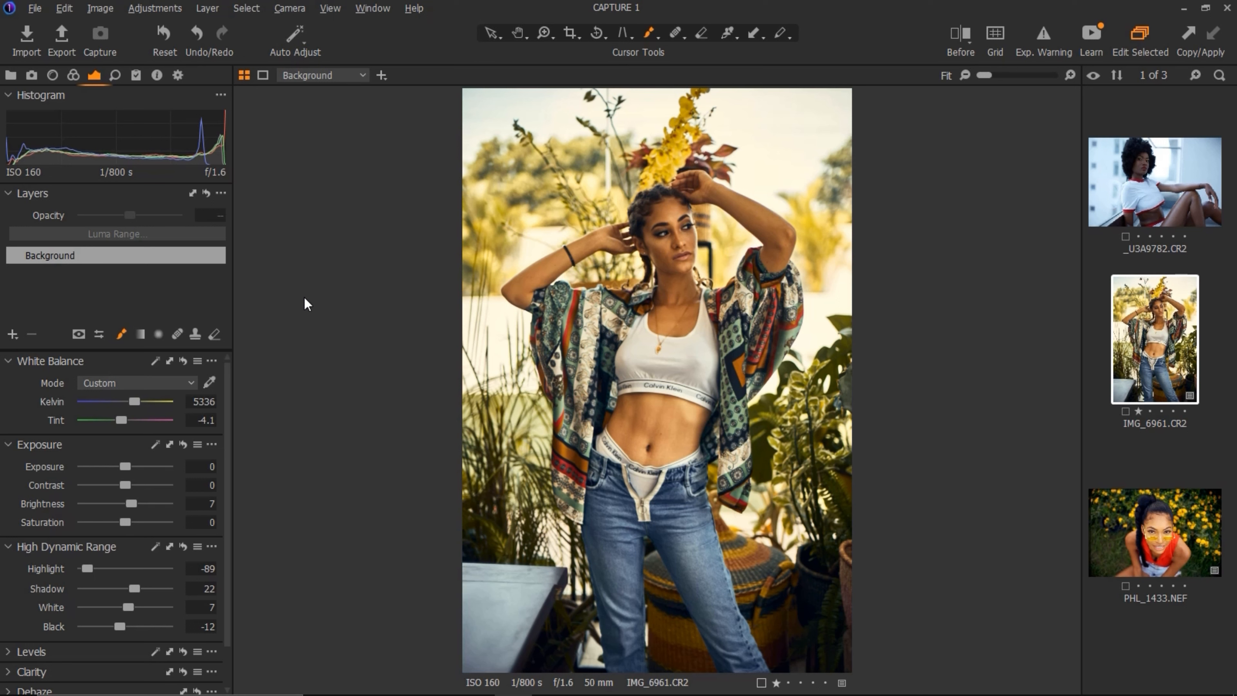
click(13, 334)
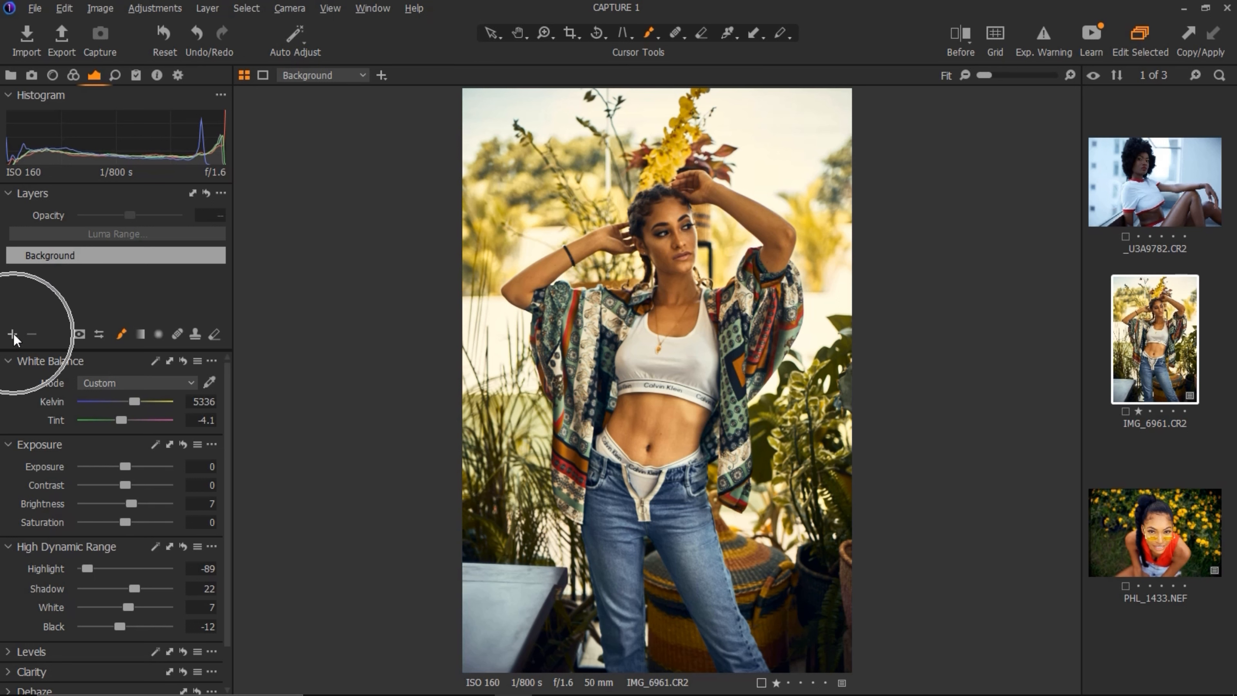
click(14, 335)
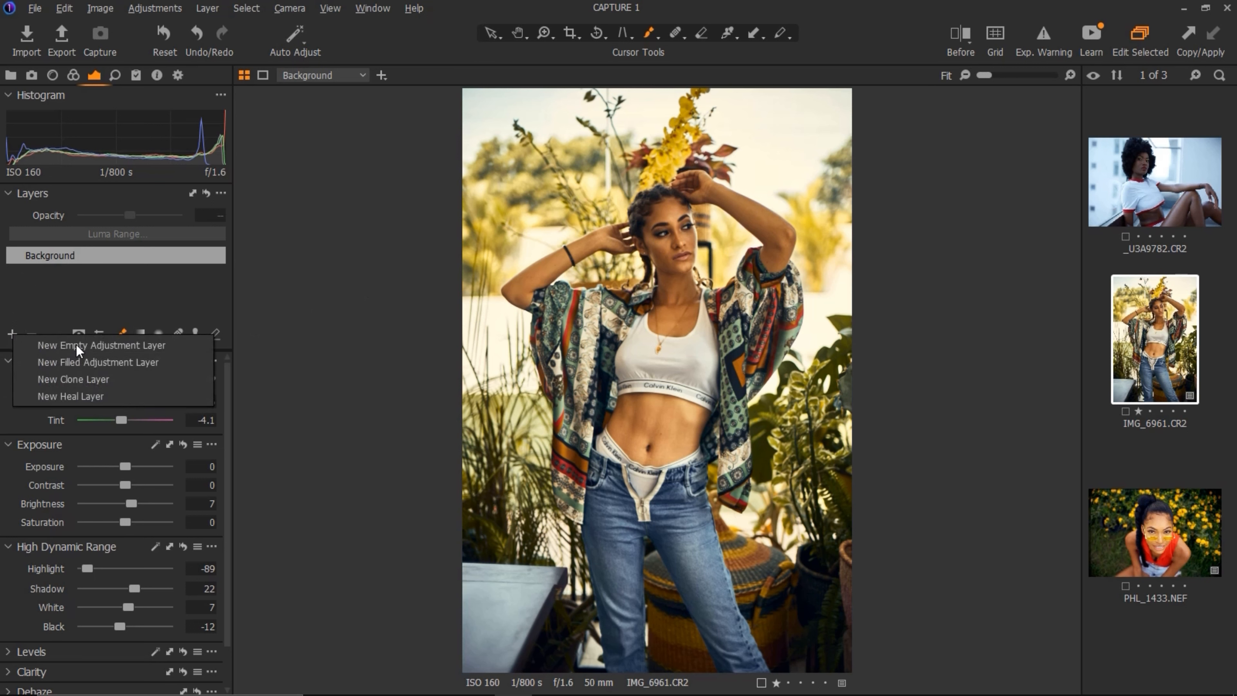
click(73, 345)
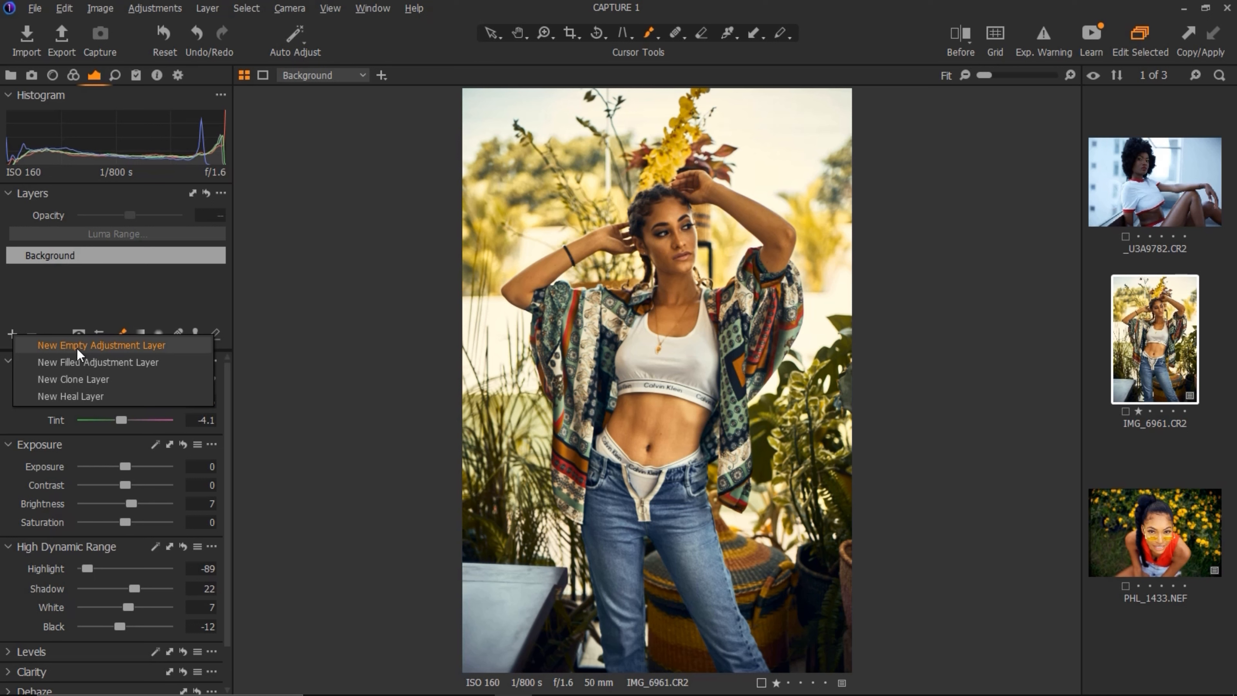
double_click(46, 259)
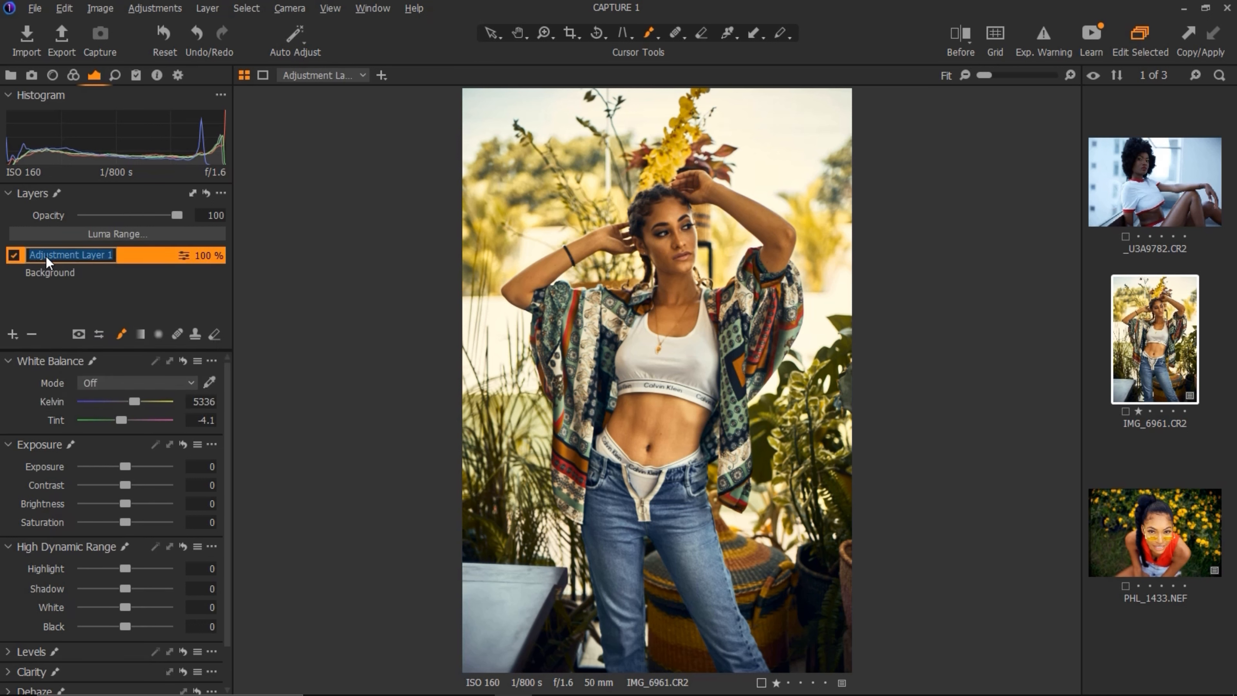
click(108, 277)
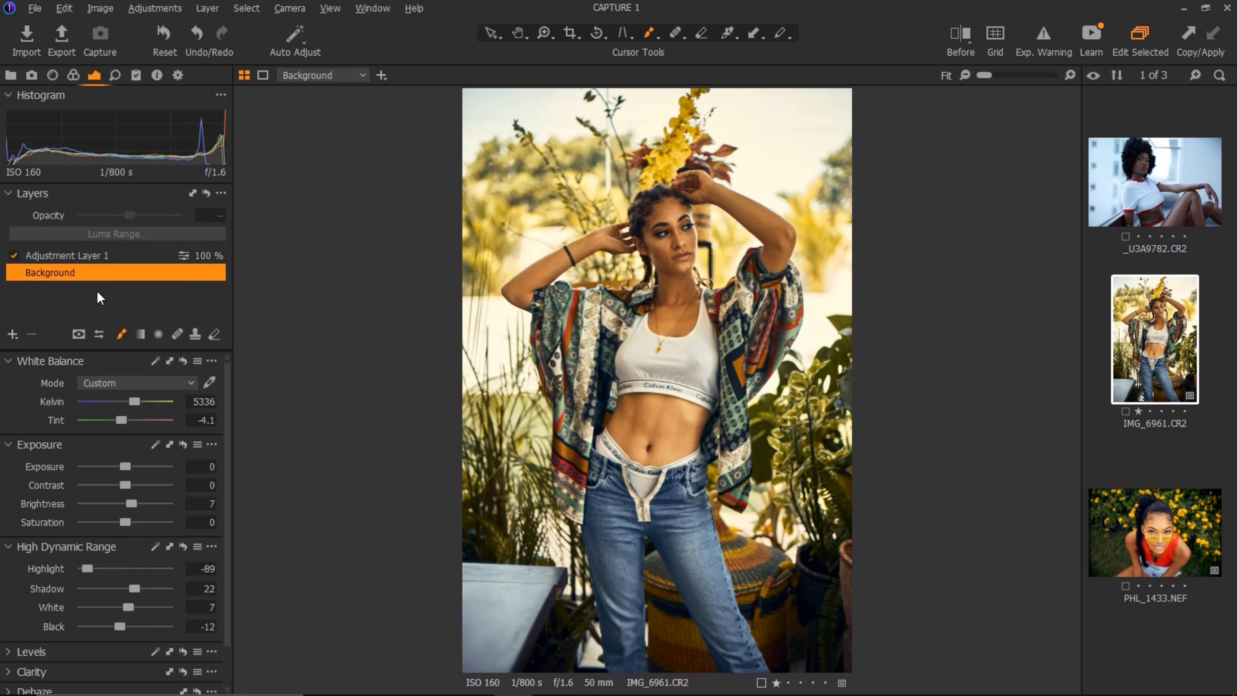
click(90, 258)
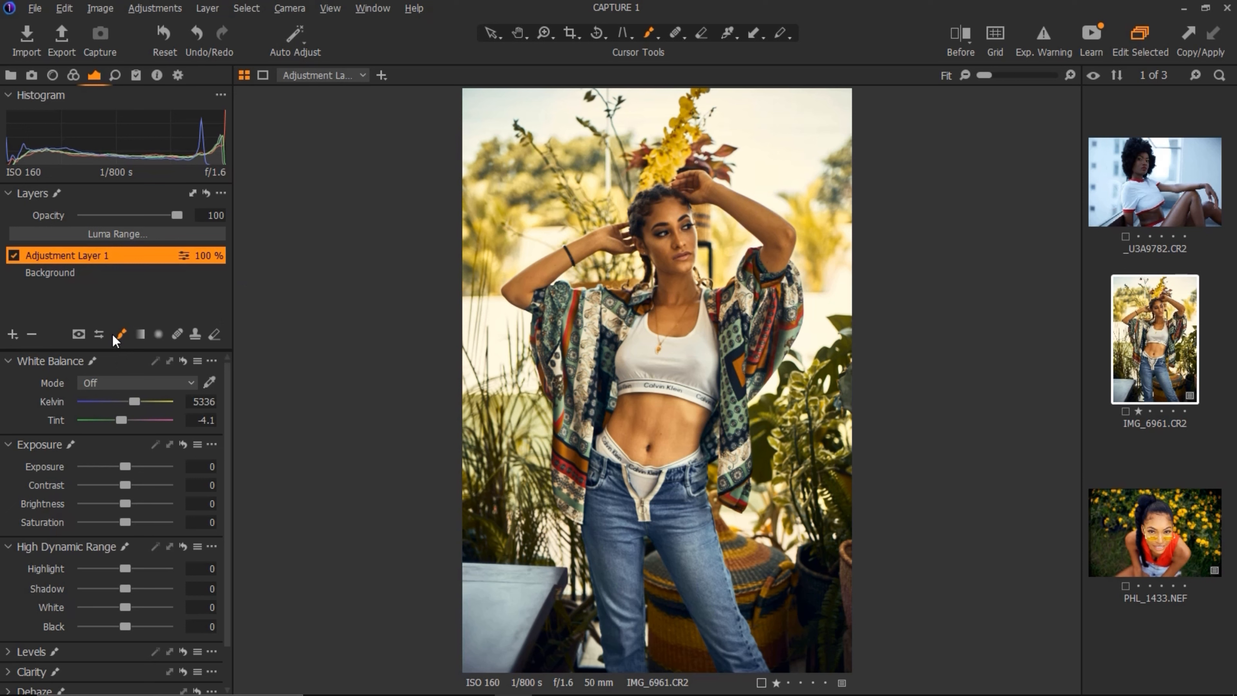
Brush a mask outlining the model's head, arms, jacket and legs on Adjustment Layer 1, with the mask overlay shown
click(121, 333)
click(650, 197)
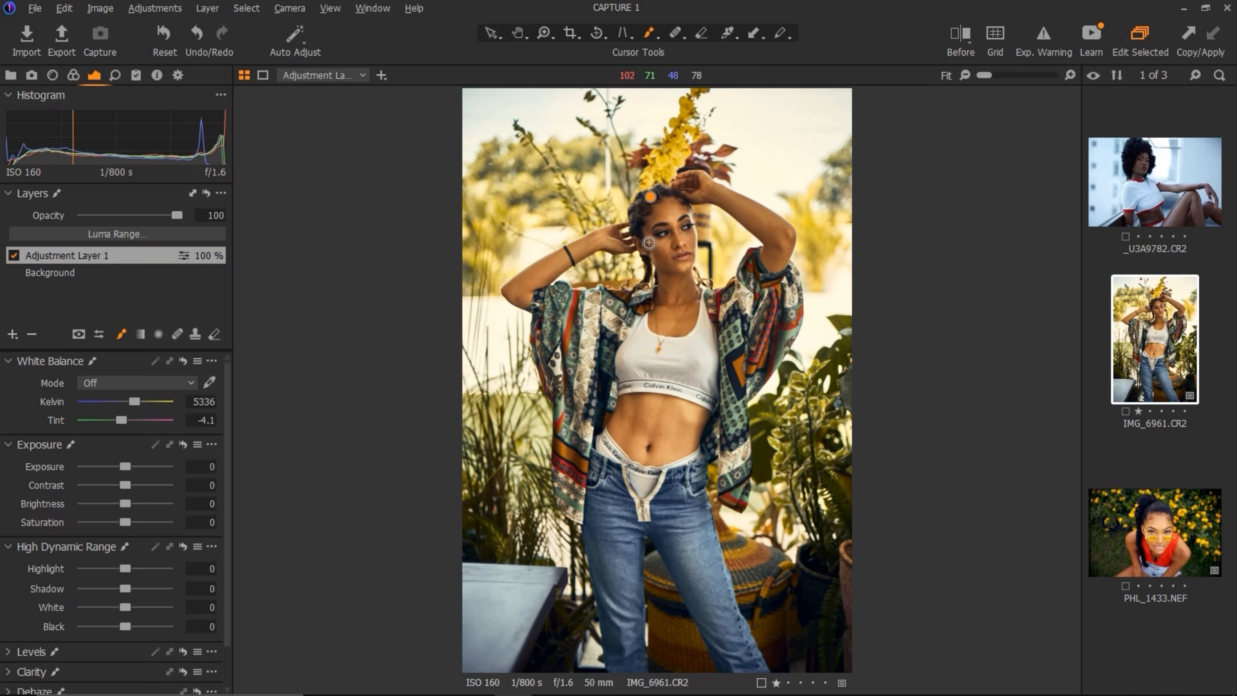
key(m)
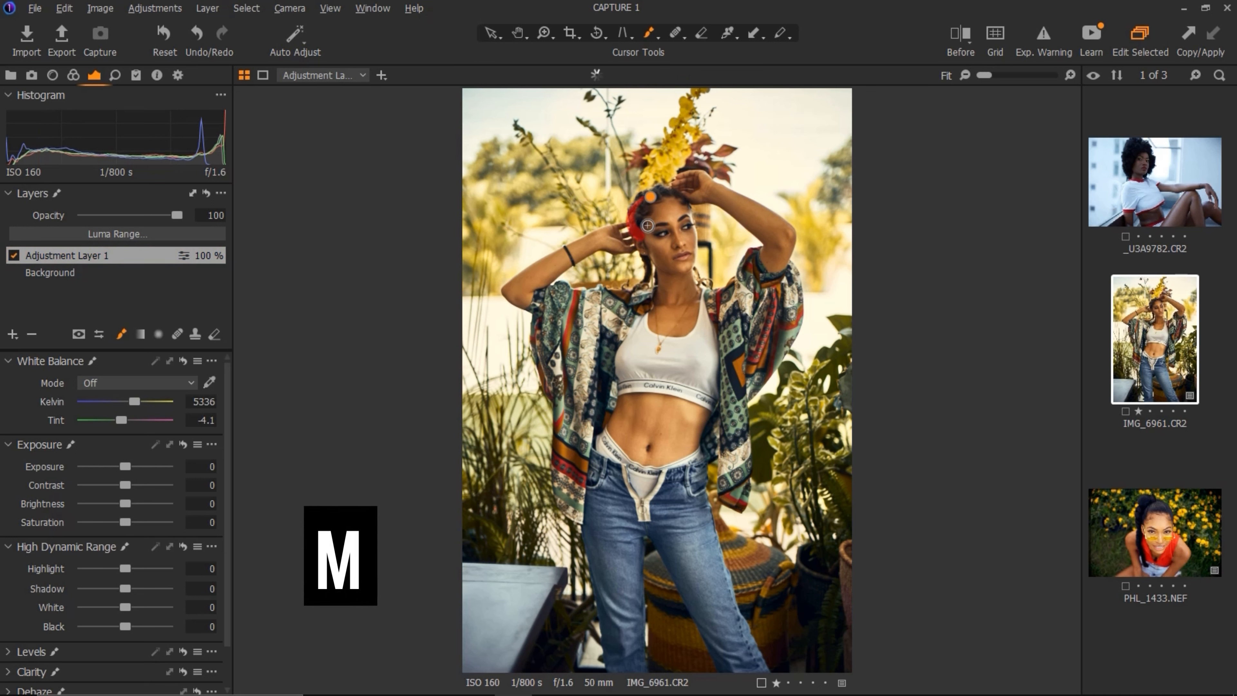
mouse_move(639, 238)
mouse_down()
mouse_move(650, 310)
mouse_move(561, 282)
mouse_move(560, 268)
mouse_move(624, 236)
mouse_move(520, 277)
mouse_move(549, 327)
mouse_move(578, 529)
mouse_move(657, 526)
mouse_move(706, 447)
mouse_move(743, 428)
mouse_move(787, 263)
mouse_move(781, 226)
mouse_move(698, 178)
mouse_move(639, 207)
mouse_up()
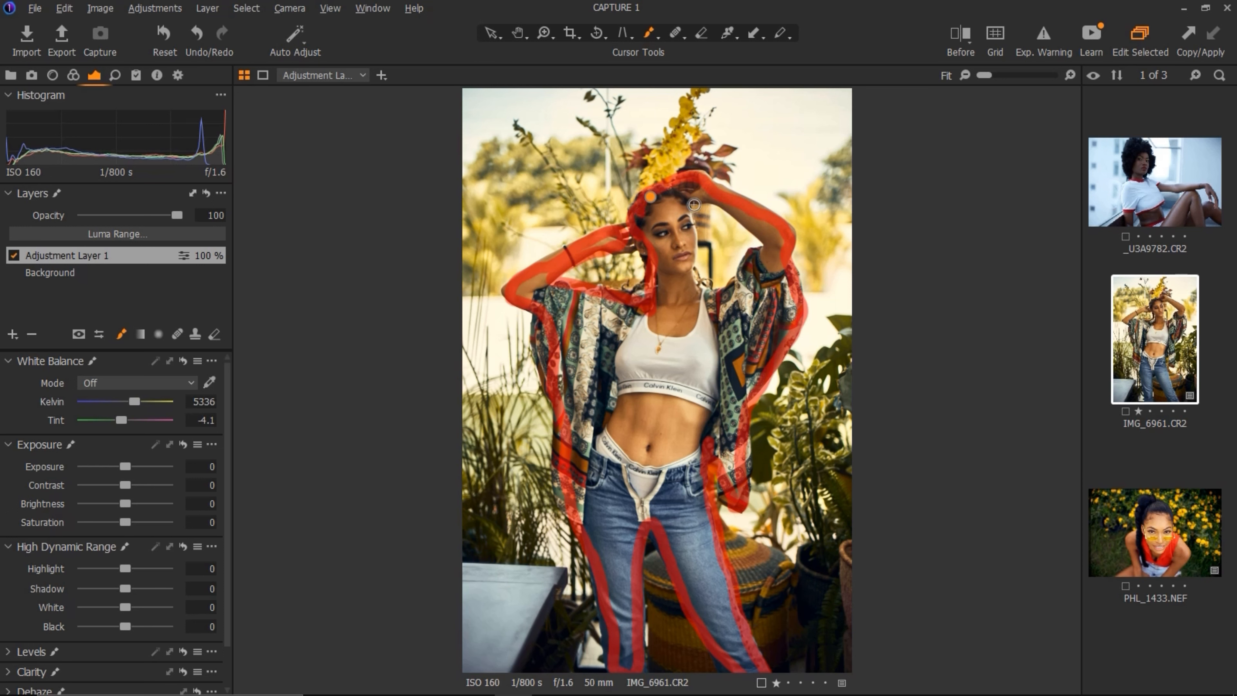
mouse_move(690, 206)
mouse_down()
mouse_move(761, 244)
mouse_move(730, 286)
mouse_move(703, 282)
mouse_move(688, 200)
mouse_move(756, 219)
mouse_up()
Fill the brushed outline mask on Adjustment Layer 1
click(83, 254)
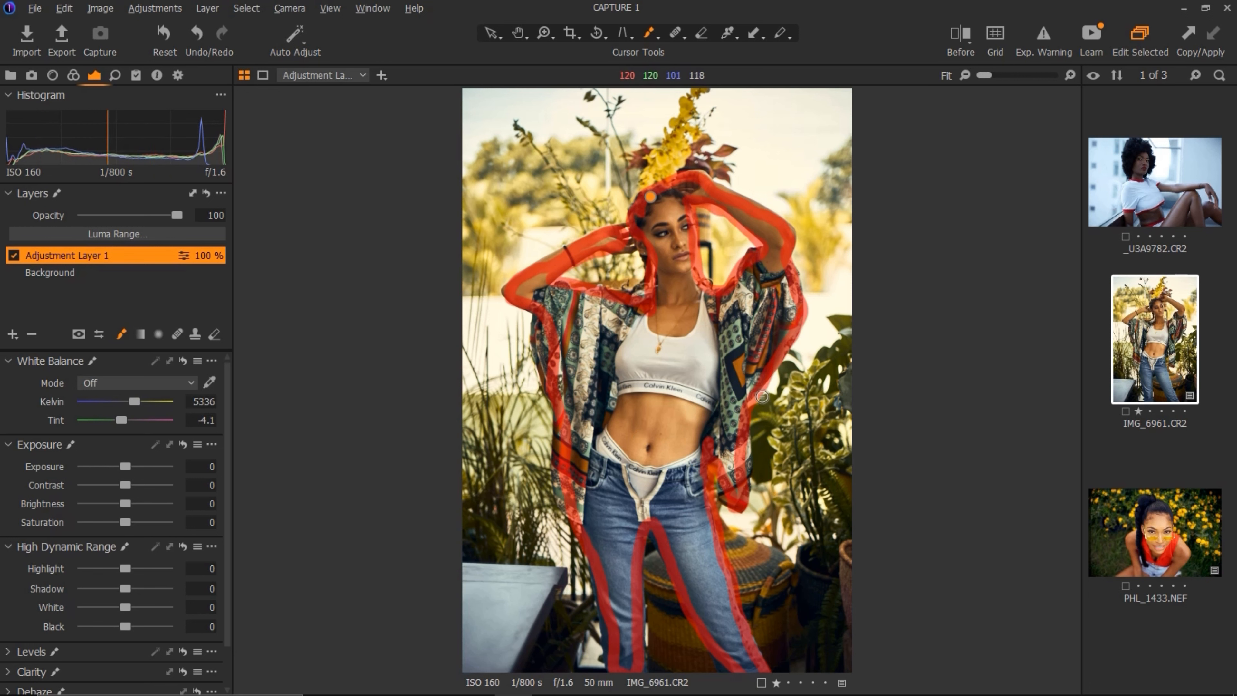
right_click(137, 254)
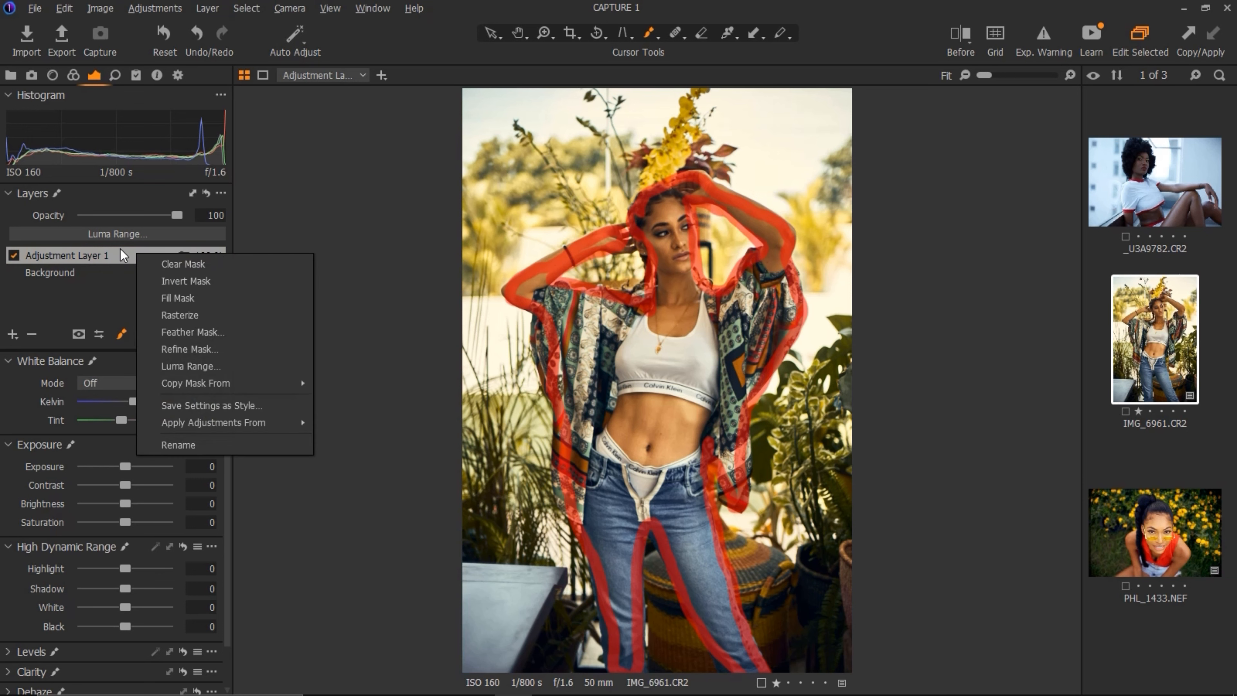
click(160, 296)
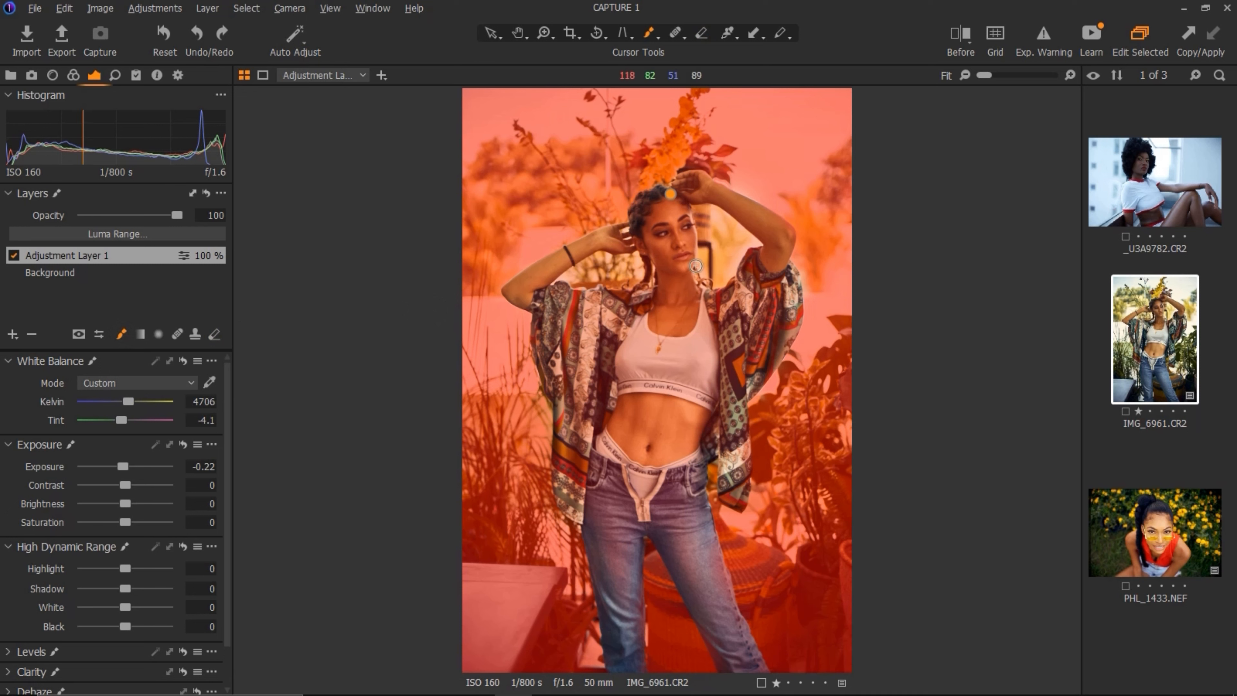
Erase the mask from the model's body and refine the mask edges with a radius of 140
click(210, 334)
mouse_move(668, 254)
mouse_down()
mouse_move(657, 220)
mouse_move(674, 210)
mouse_move(681, 298)
mouse_move(649, 325)
mouse_move(641, 307)
mouse_move(625, 317)
mouse_move(541, 300)
mouse_move(541, 274)
mouse_move(611, 236)
mouse_move(524, 296)
mouse_move(589, 325)
mouse_move(586, 340)
mouse_move(553, 330)
mouse_move(575, 389)
mouse_move(562, 444)
mouse_move(571, 517)
mouse_move(637, 659)
mouse_move(623, 596)
mouse_move(645, 481)
mouse_move(639, 531)
mouse_move(623, 459)
mouse_move(661, 394)
mouse_move(631, 449)
mouse_move(617, 443)
mouse_move(627, 358)
mouse_move(671, 277)
mouse_move(716, 346)
mouse_move(765, 250)
mouse_move(729, 205)
mouse_move(687, 193)
mouse_move(780, 261)
mouse_move(736, 419)
mouse_move(734, 386)
mouse_move(726, 508)
mouse_move(681, 558)
mouse_move(740, 645)
mouse_move(695, 539)
mouse_move(733, 673)
mouse_move(686, 546)
mouse_up()
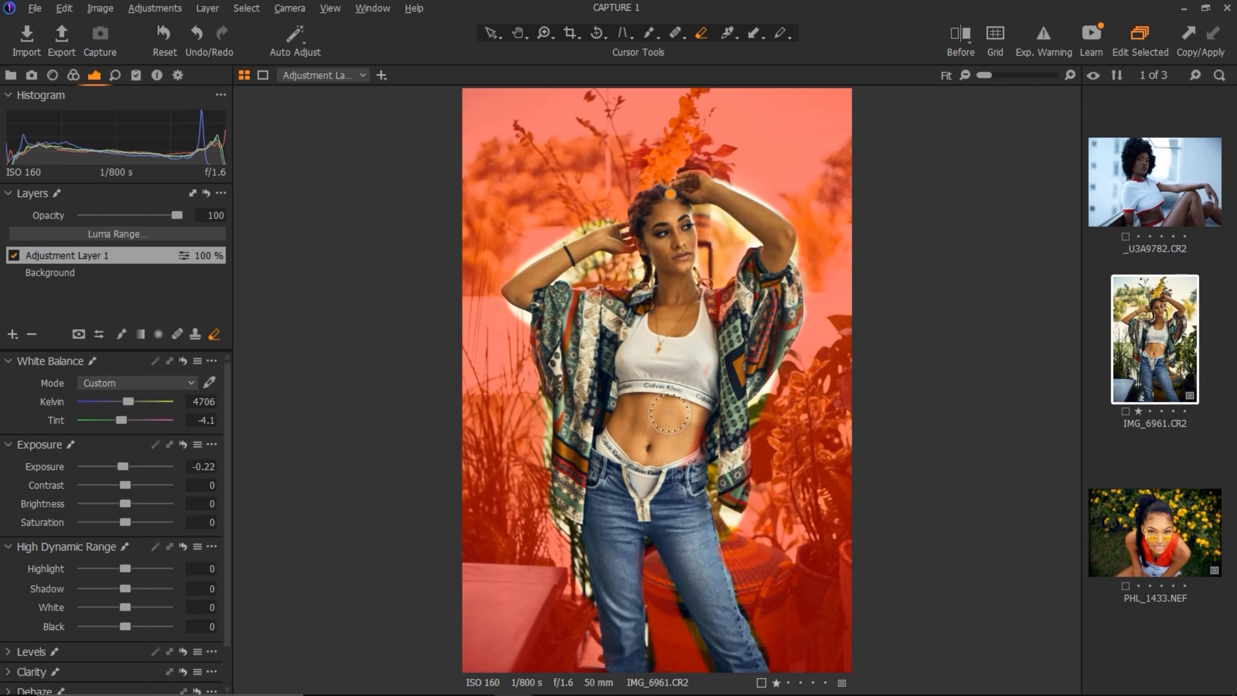
right_click(142, 254)
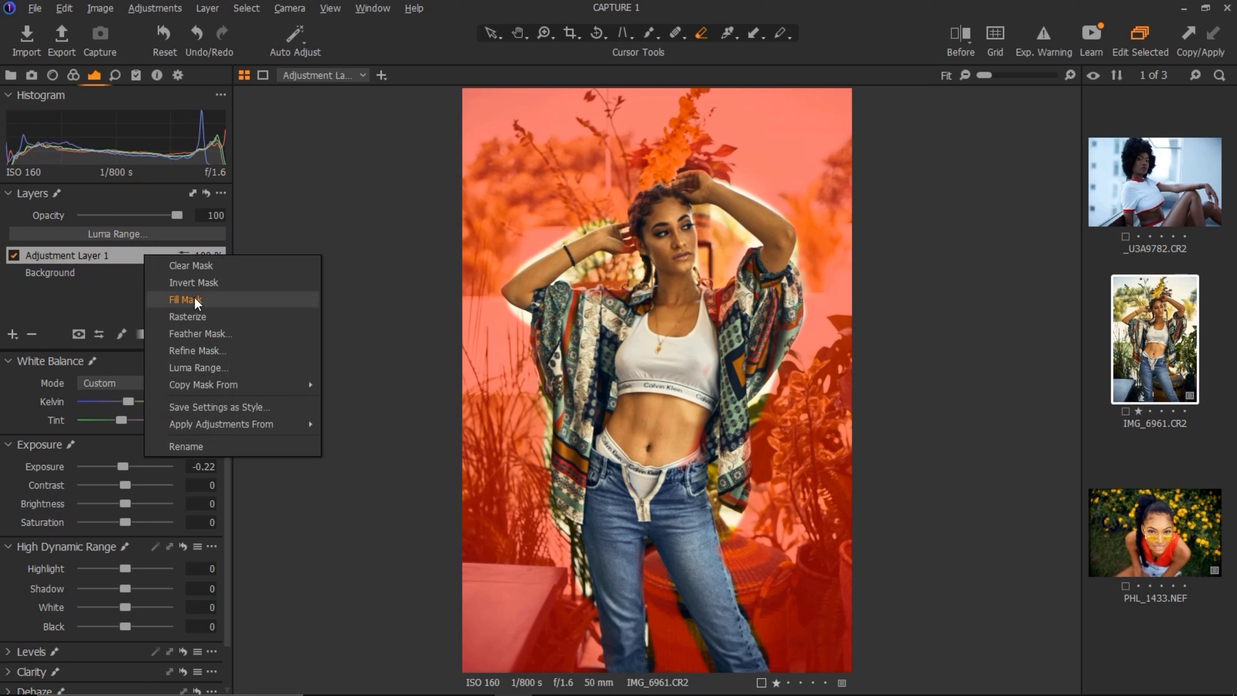
click(208, 352)
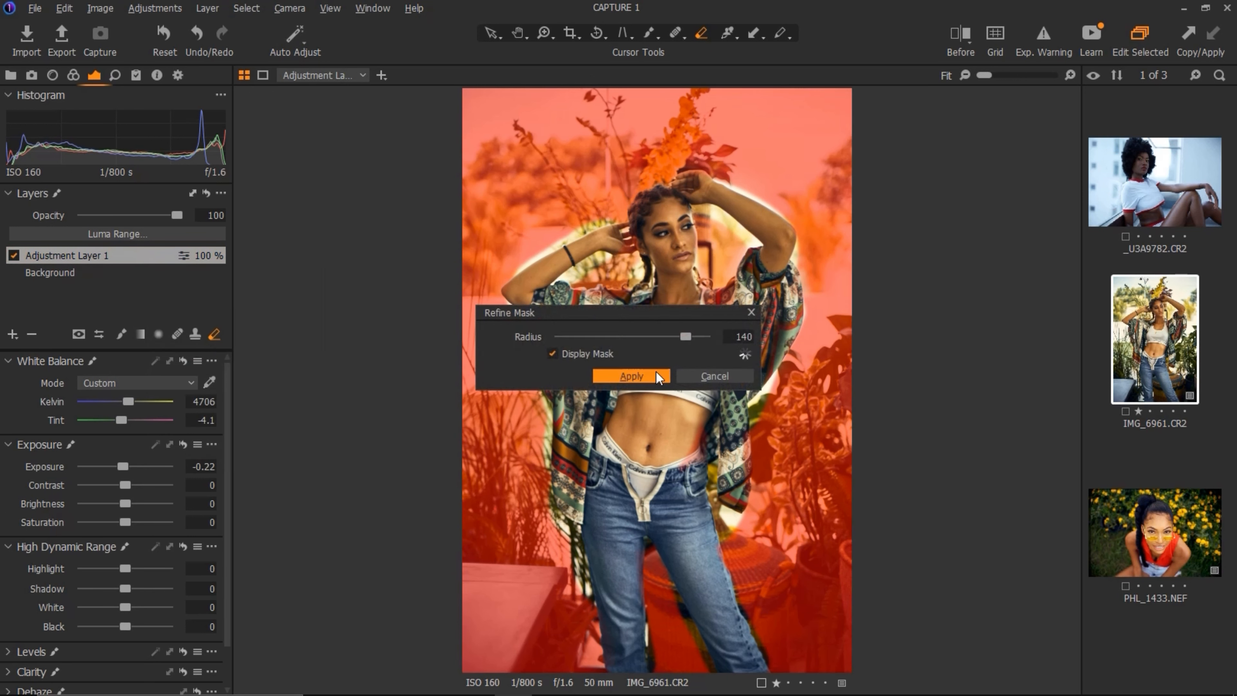
click(646, 378)
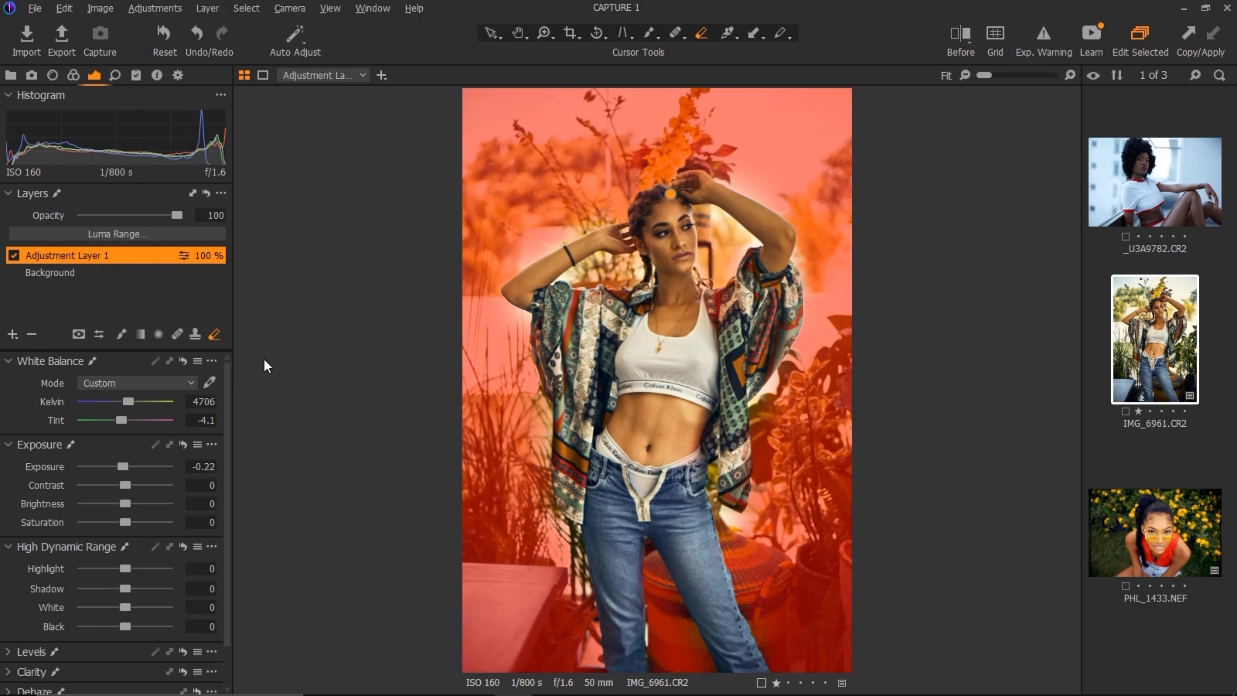
Set the exposure of the masked adjustment layer to -0.44
mouse_move(122, 466)
mouse_down()
mouse_move(77, 470)
mouse_move(131, 482)
mouse_move(63, 480)
mouse_move(197, 488)
mouse_move(125, 481)
mouse_up()
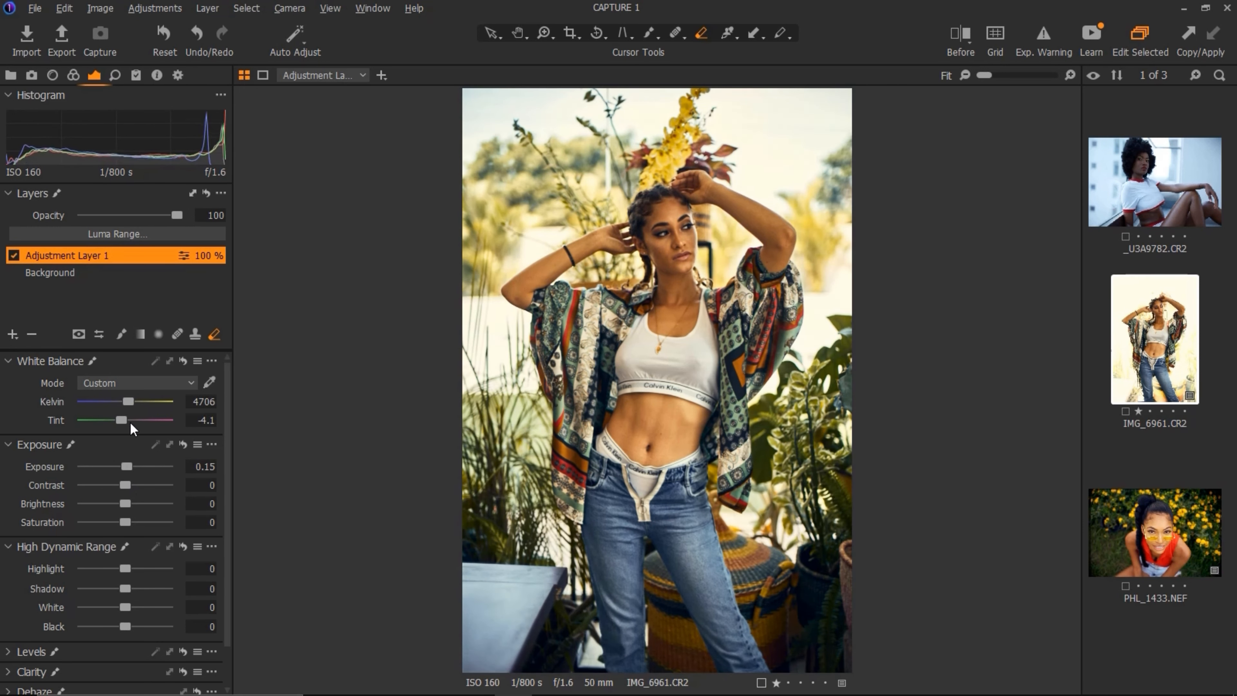
drag(123, 465, 117, 465)
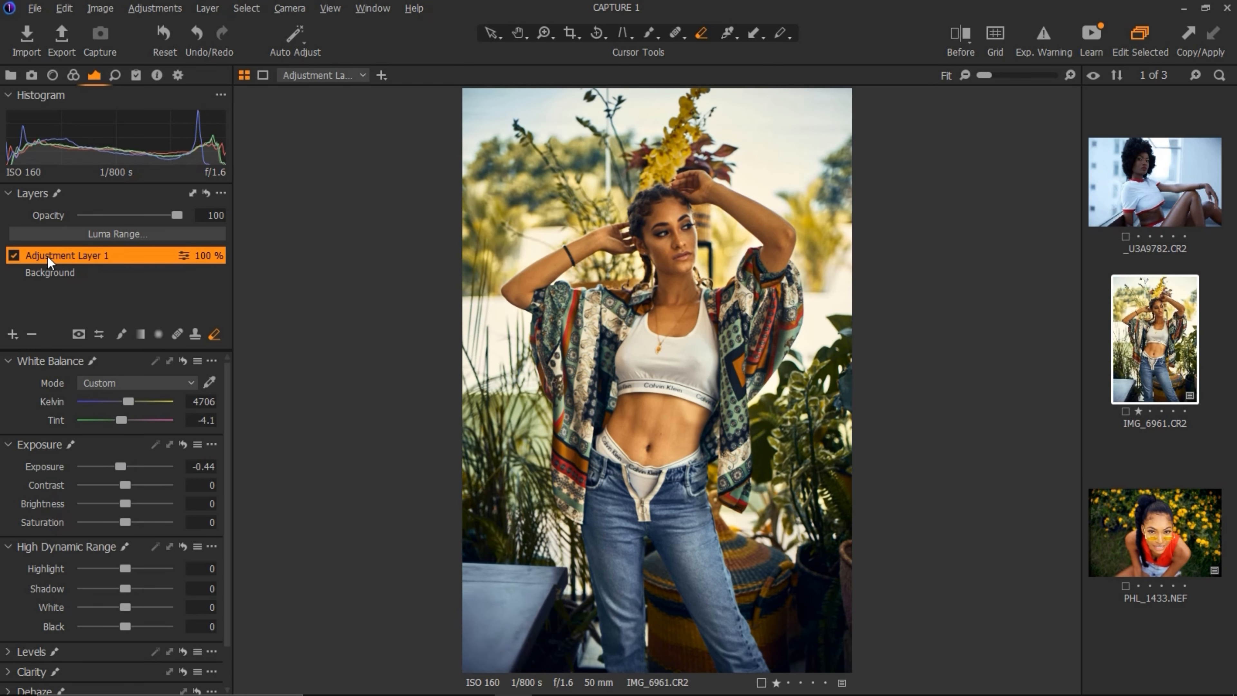
Delete Adjustment Layer 1 so that only the background layer is left
double_click(46, 255)
click(35, 335)
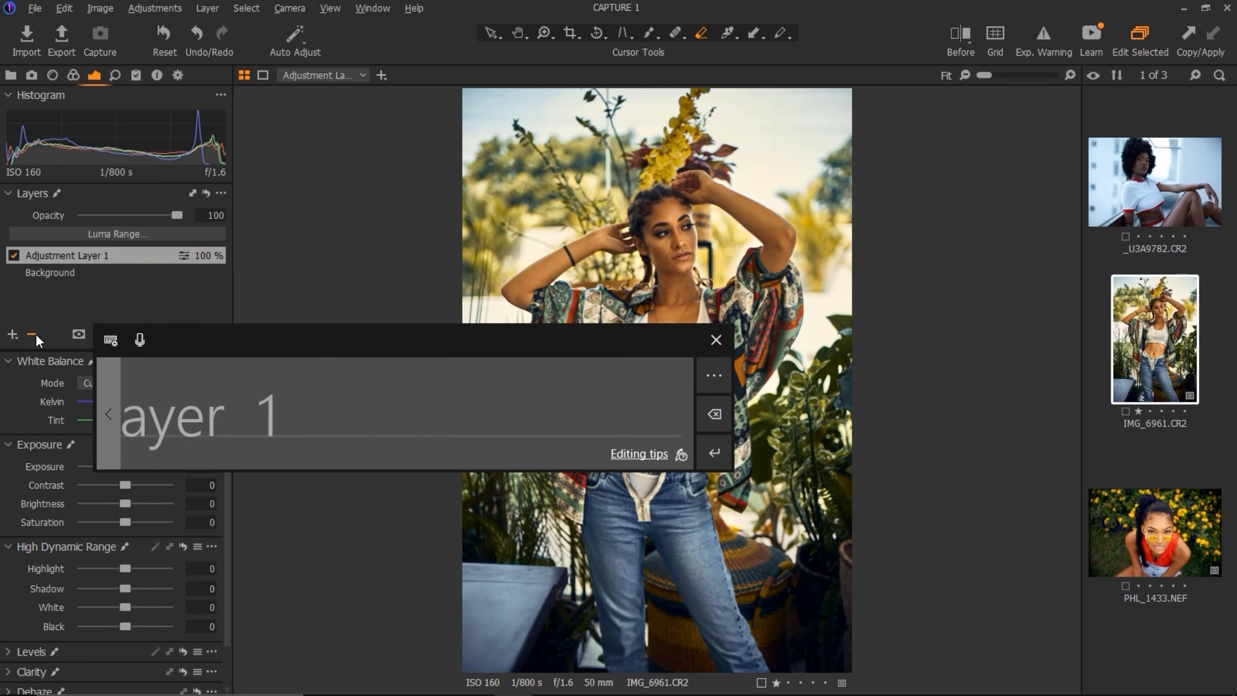
click(34, 334)
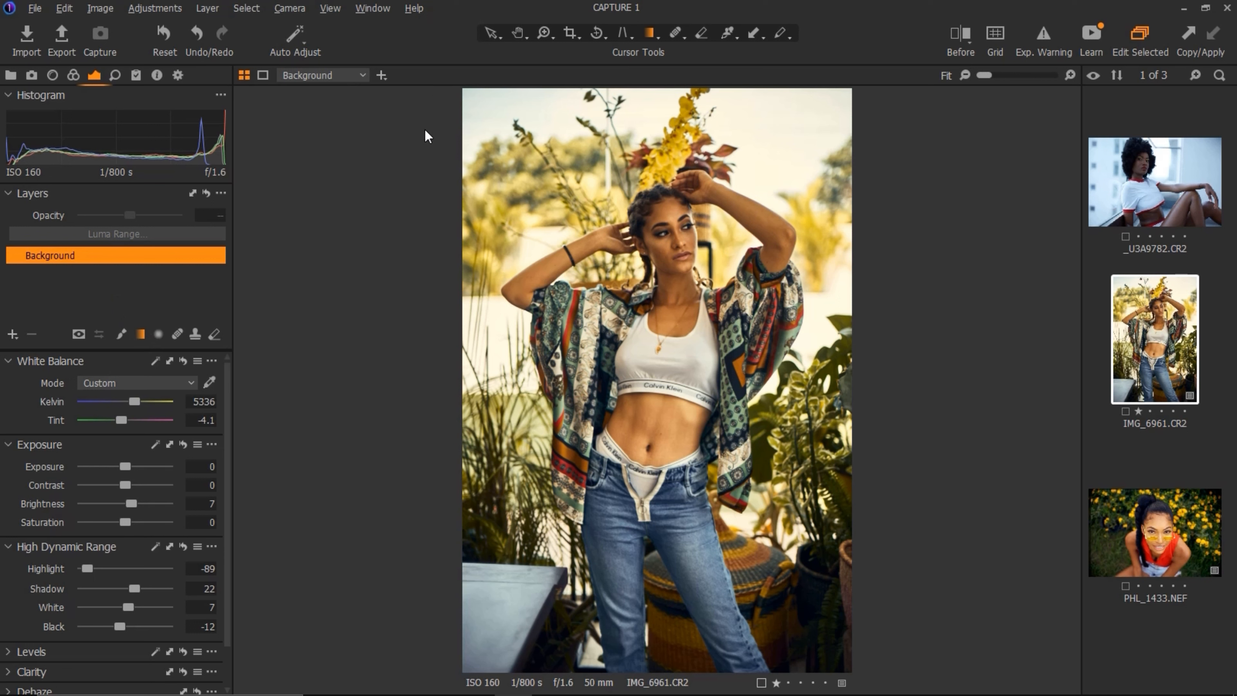
Draw a diagonal linear gradient mask from the photo's upper-left corner toward the model's chest and set its exposure to -2.62
key(g)
drag(472, 104, 670, 306)
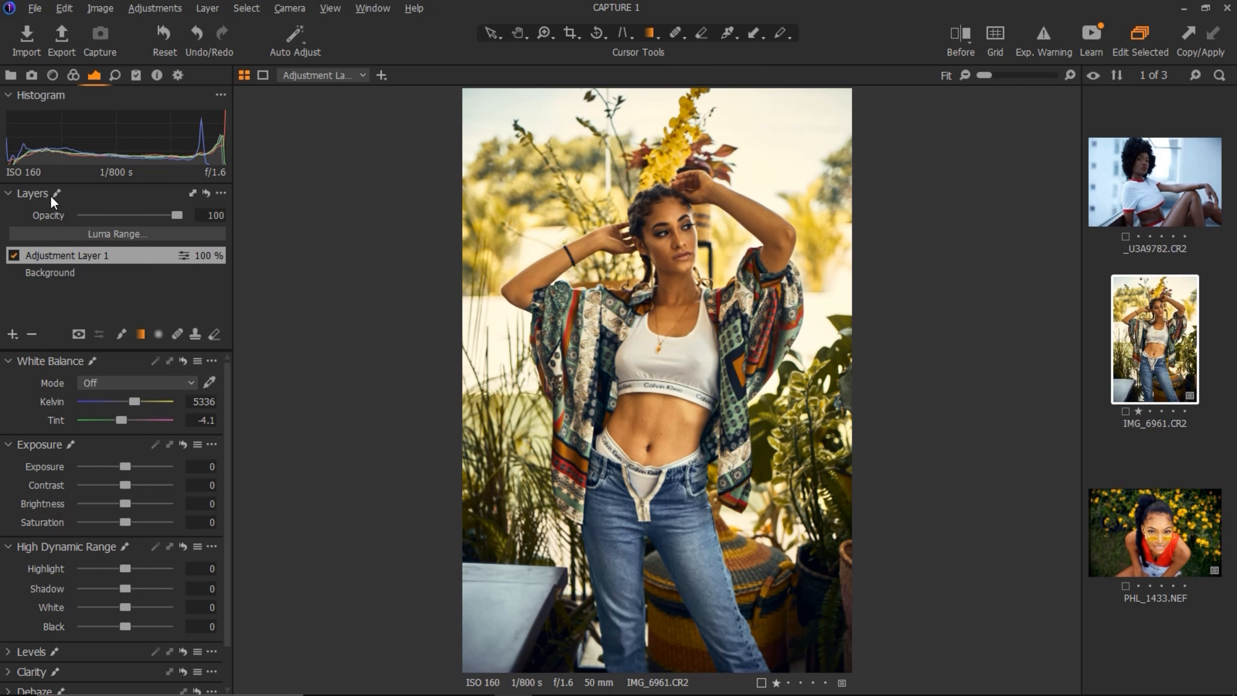
key(ctrl)
key(ctrl)
drag(123, 466, 99, 464)
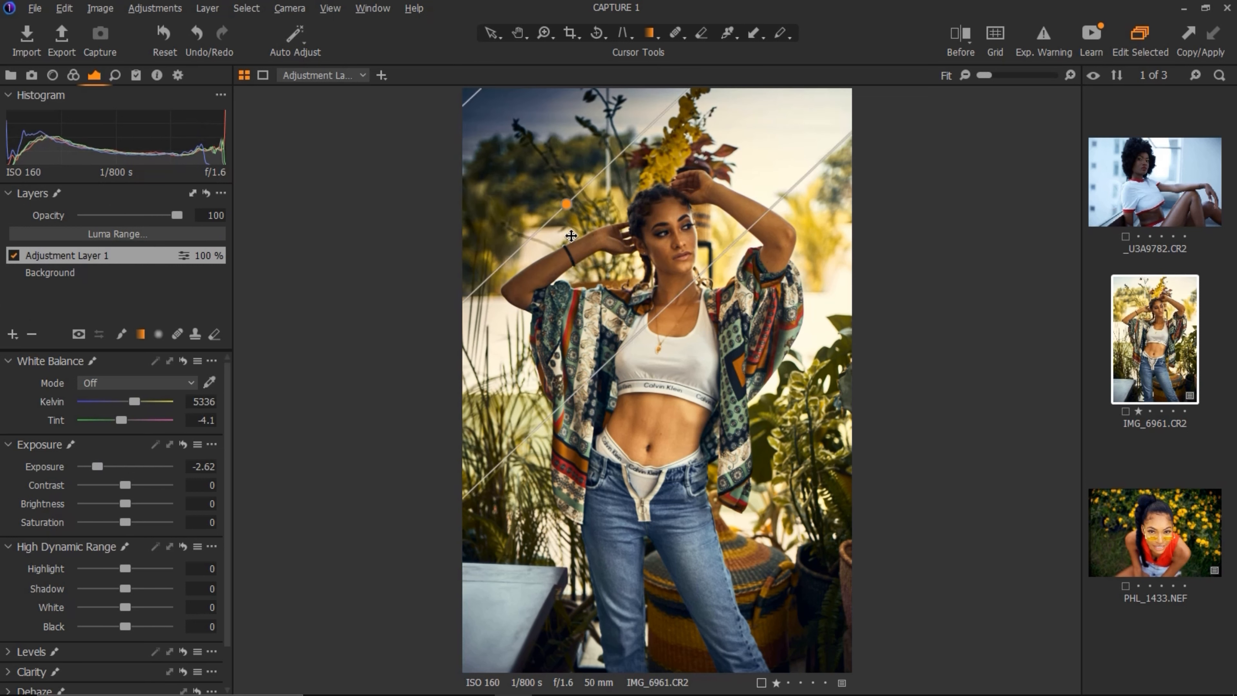
Shift the gradient mask slightly further toward the model and set the layer's white balance to 4235 Kelvin
mouse_move(567, 205)
mouse_down()
mouse_move(657, 284)
mouse_move(737, 384)
mouse_move(511, 141)
mouse_move(608, 220)
mouse_move(585, 226)
mouse_move(596, 235)
mouse_move(624, 217)
mouse_move(627, 192)
mouse_move(608, 167)
mouse_move(561, 156)
mouse_move(505, 243)
mouse_move(512, 272)
mouse_up()
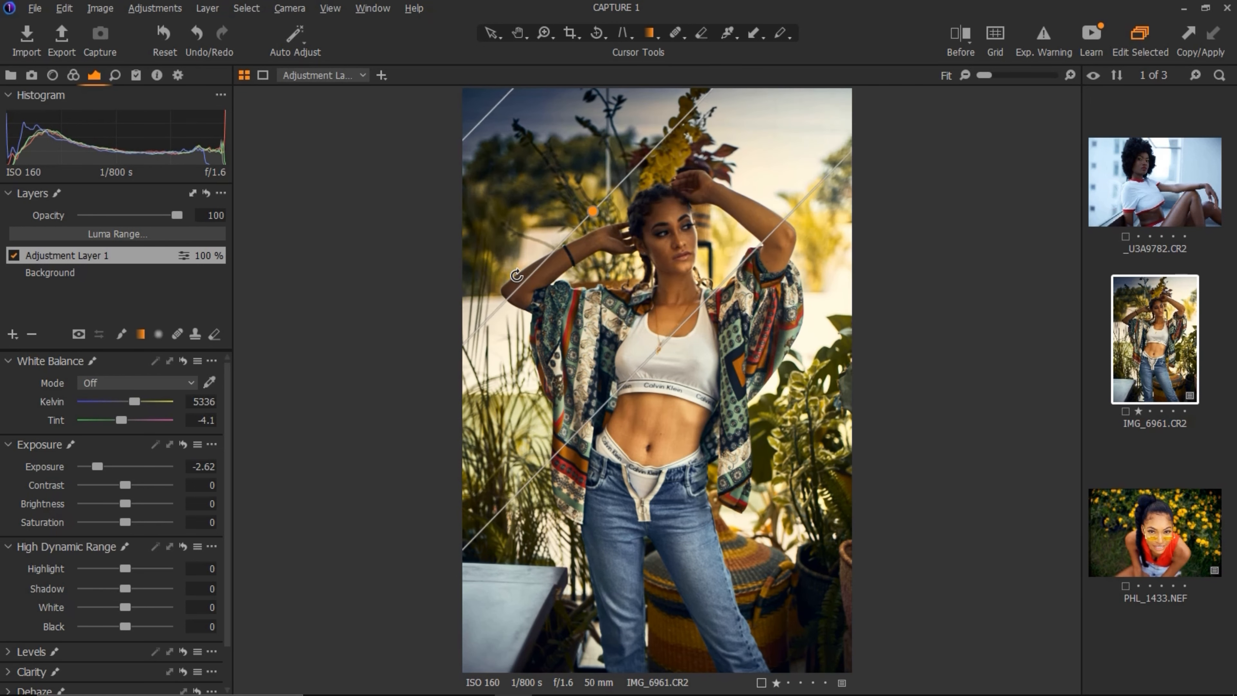
mouse_move(100, 402)
mouse_down()
mouse_move(86, 401)
mouse_move(163, 409)
mouse_move(83, 402)
mouse_move(120, 403)
mouse_up()
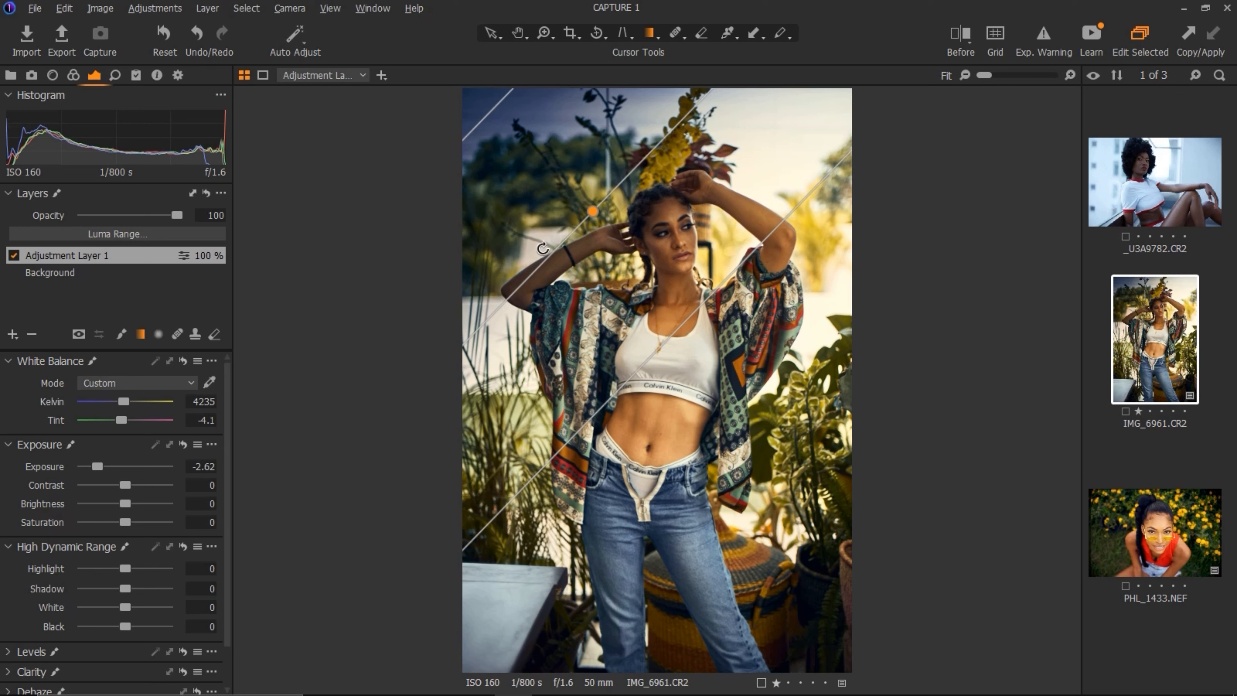
Reset the white balance of the linear gradient layer and delete Adjustment Layer 1
click(142, 336)
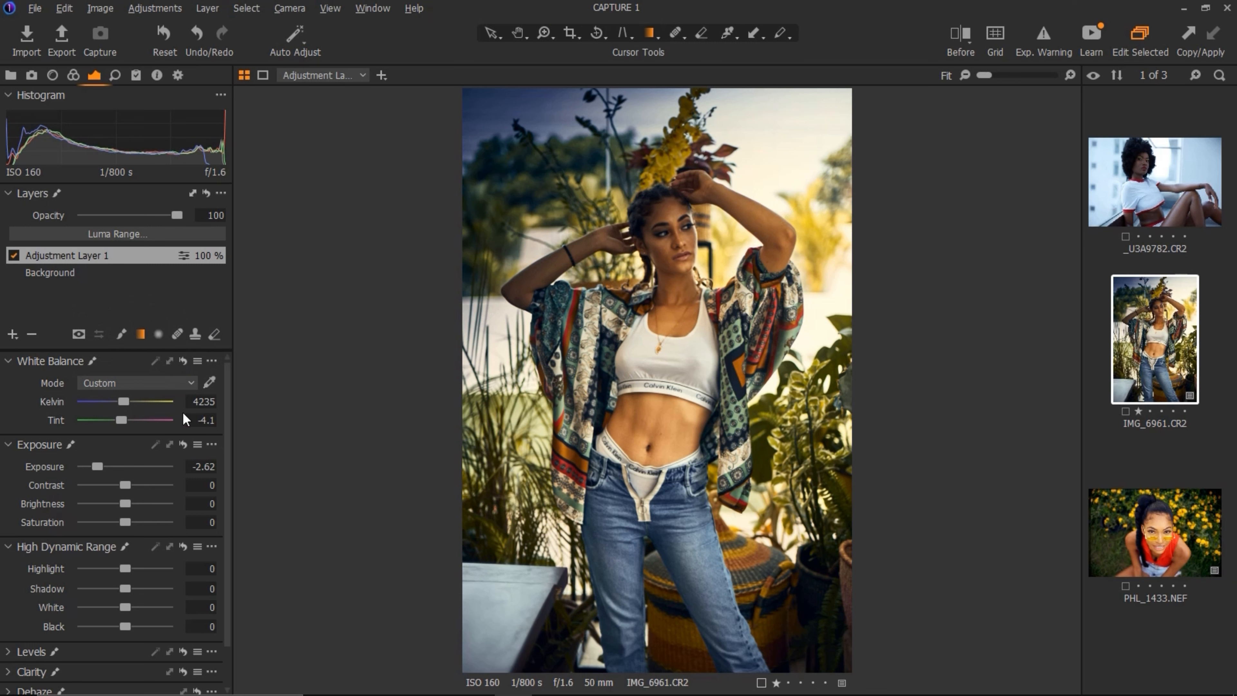
click(182, 361)
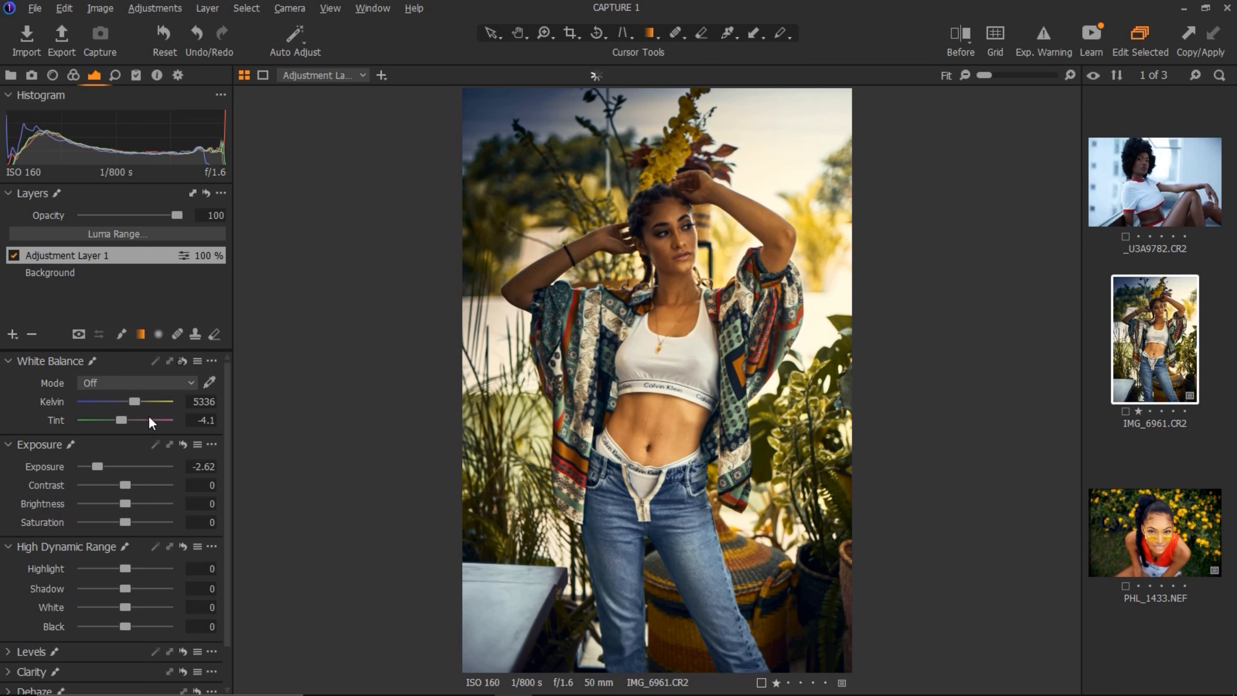
click(31, 334)
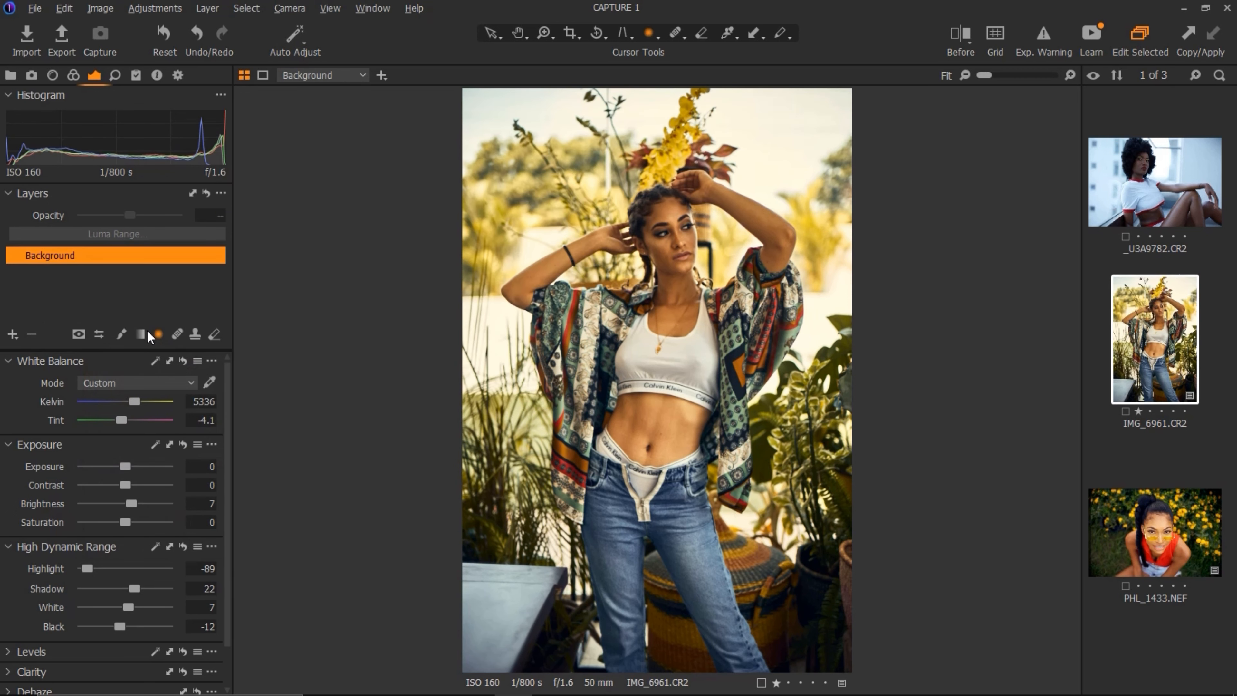
Draw a radial gradient mask centred on the model's upper body and reshape it into an upright ellipse reaching from the flowers to the jeans
click(158, 334)
drag(606, 165, 772, 372)
drag(606, 170, 658, 298)
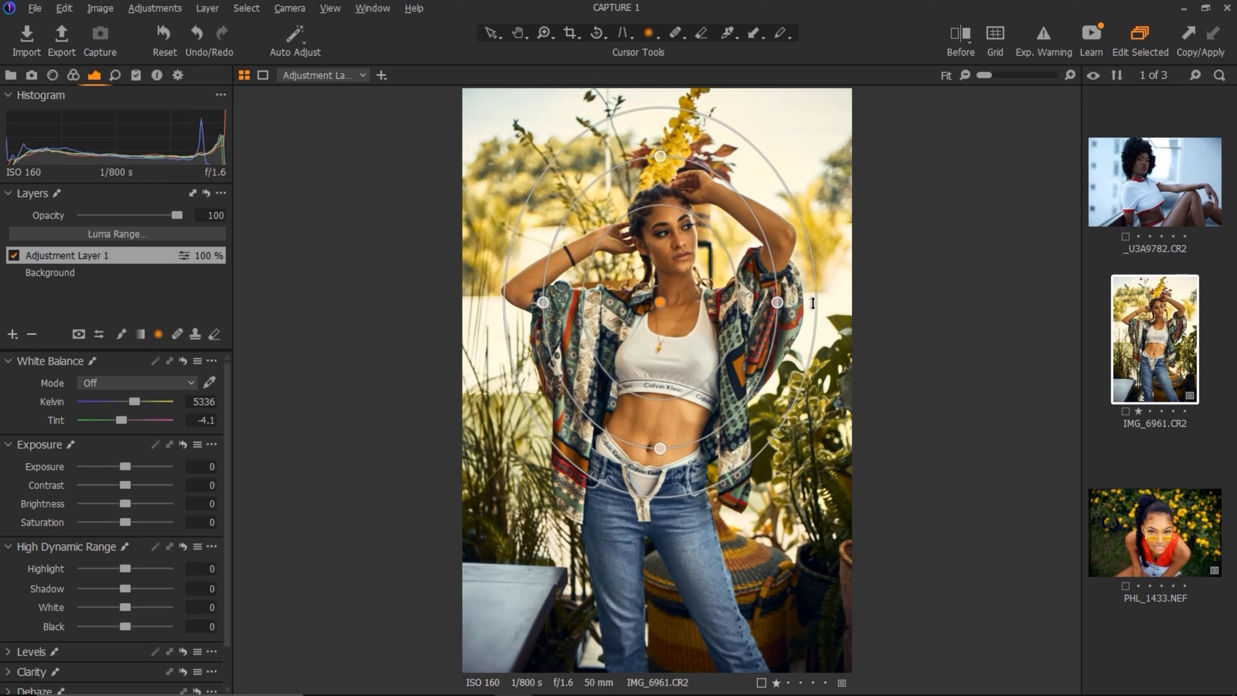
drag(788, 298, 736, 282)
drag(681, 401, 668, 453)
drag(700, 375, 678, 403)
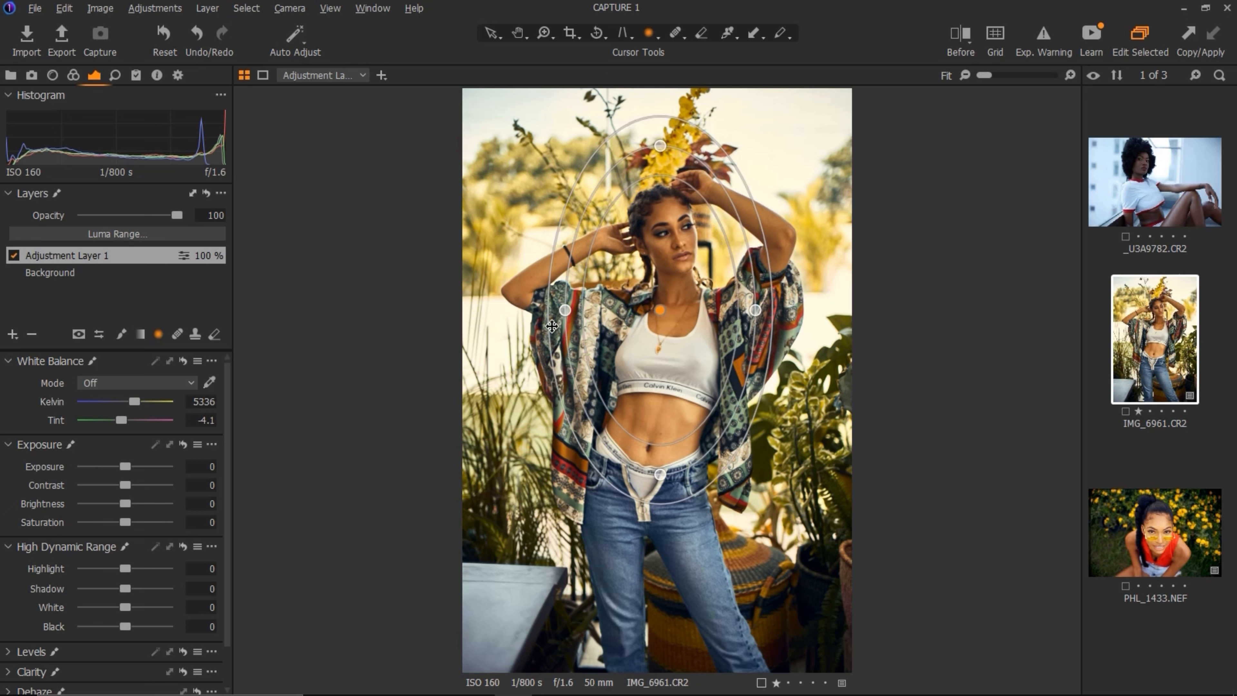
drag(565, 310, 542, 310)
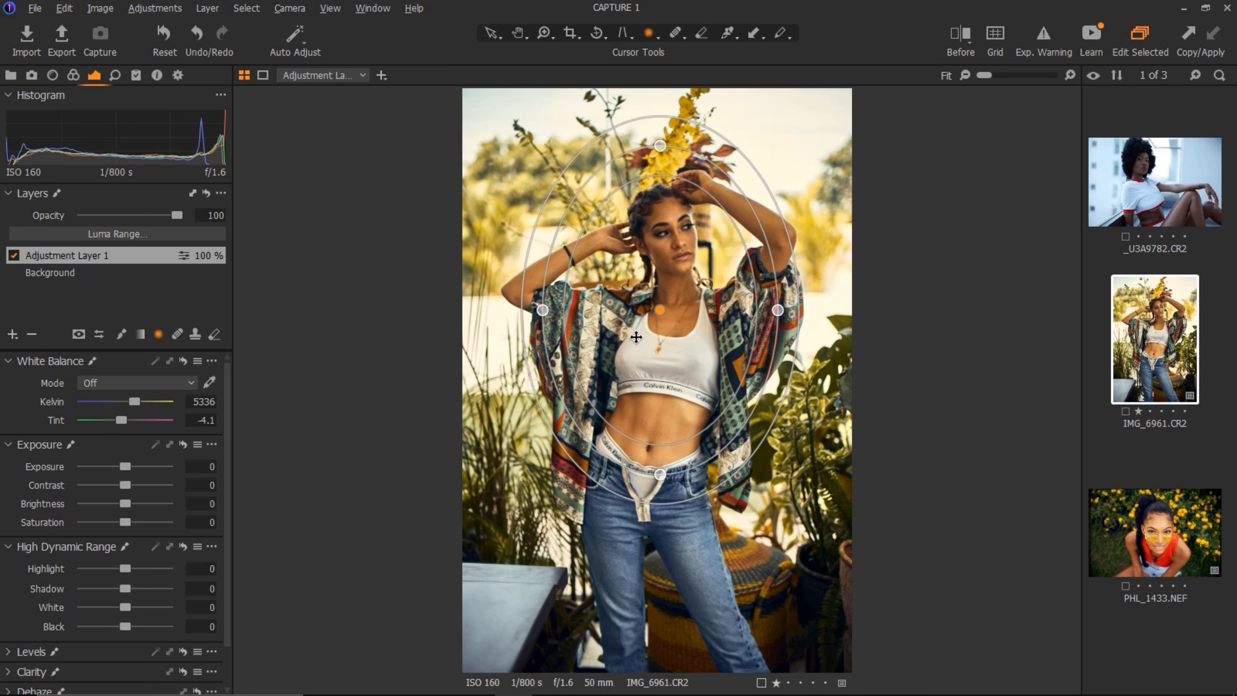
Set the exposure of the radial mask layer to -1.89 and invert its mask so it affects the model
mouse_move(93, 470)
mouse_down()
mouse_move(82, 473)
mouse_move(171, 483)
mouse_move(71, 490)
mouse_move(121, 492)
mouse_move(121, 465)
mouse_move(101, 468)
mouse_up()
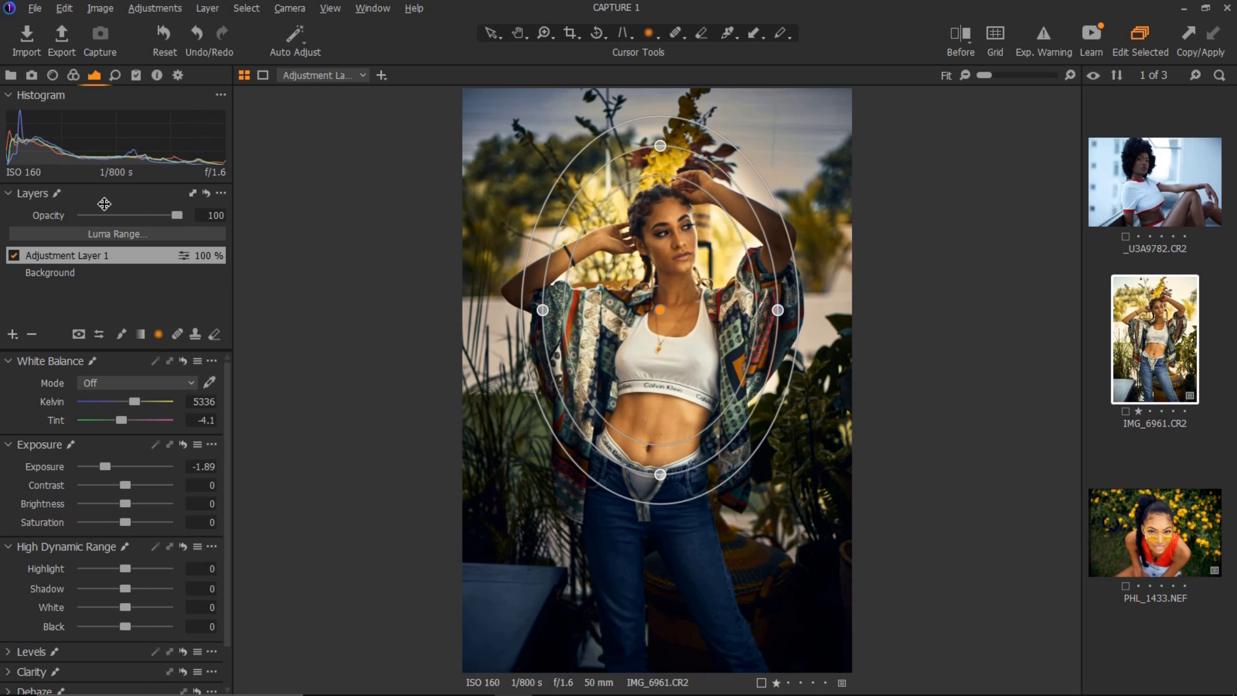
right_click(142, 256)
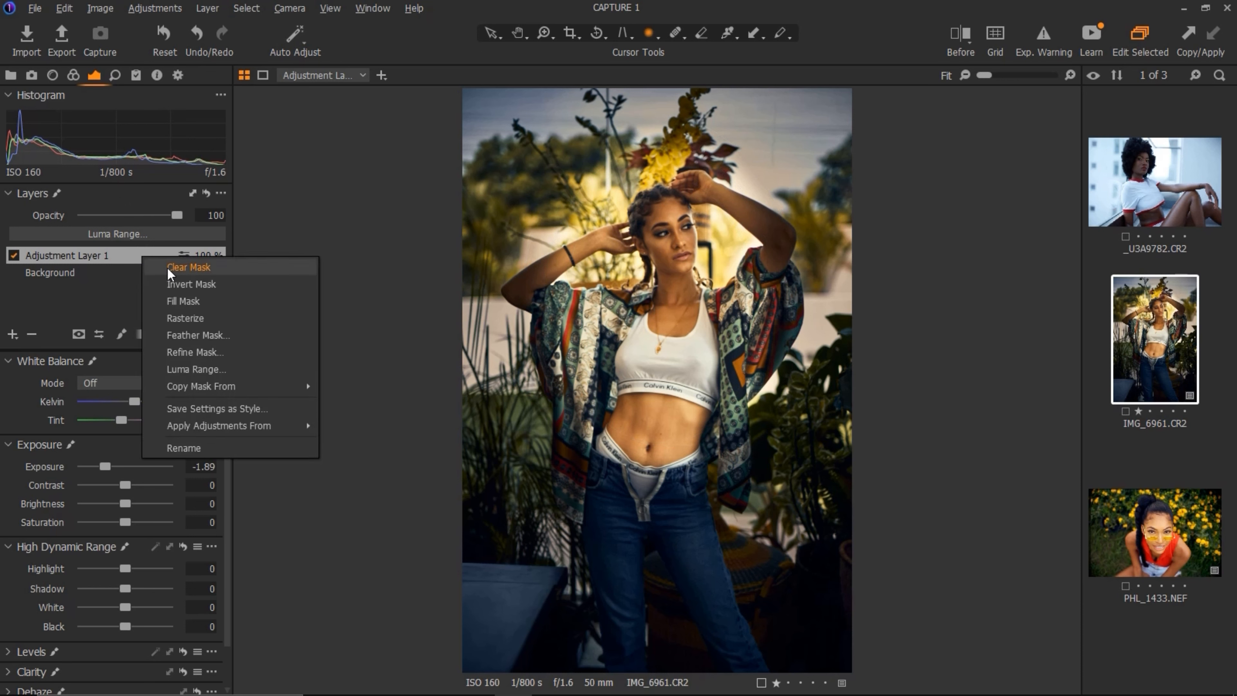
click(187, 285)
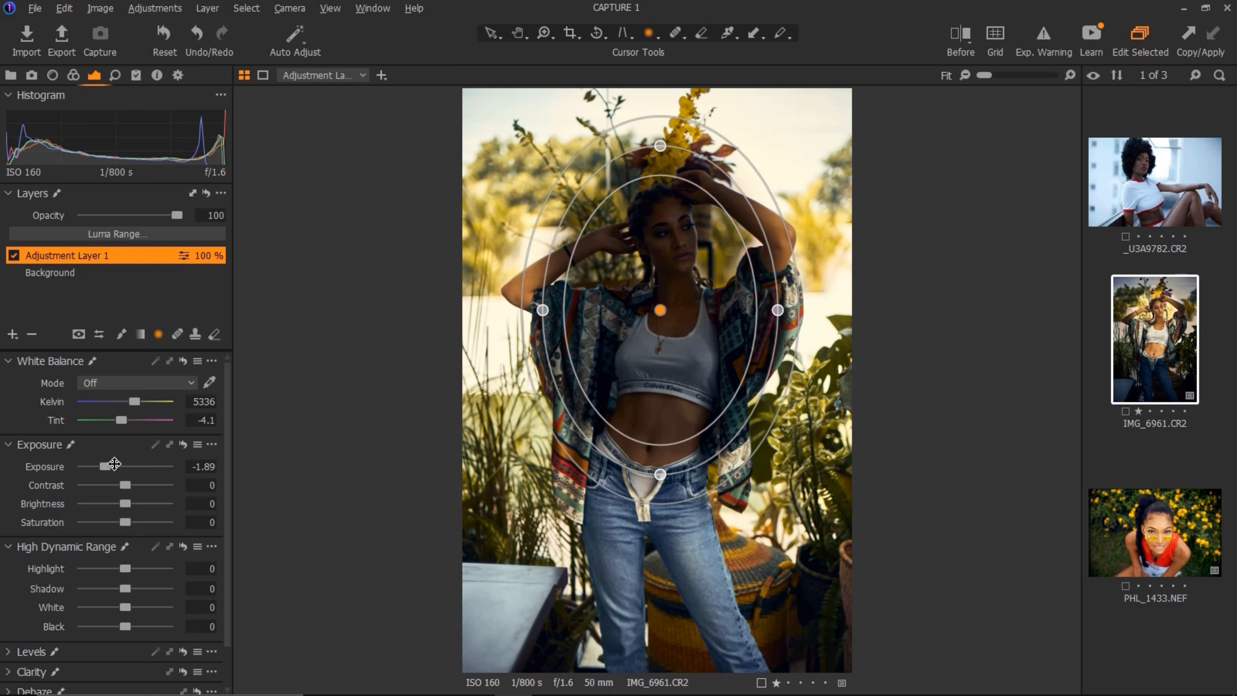
Reset the exposure settings of the radial mask layer and set its brightness to 6
mouse_move(107, 466)
mouse_down()
mouse_move(144, 477)
mouse_move(128, 474)
mouse_up()
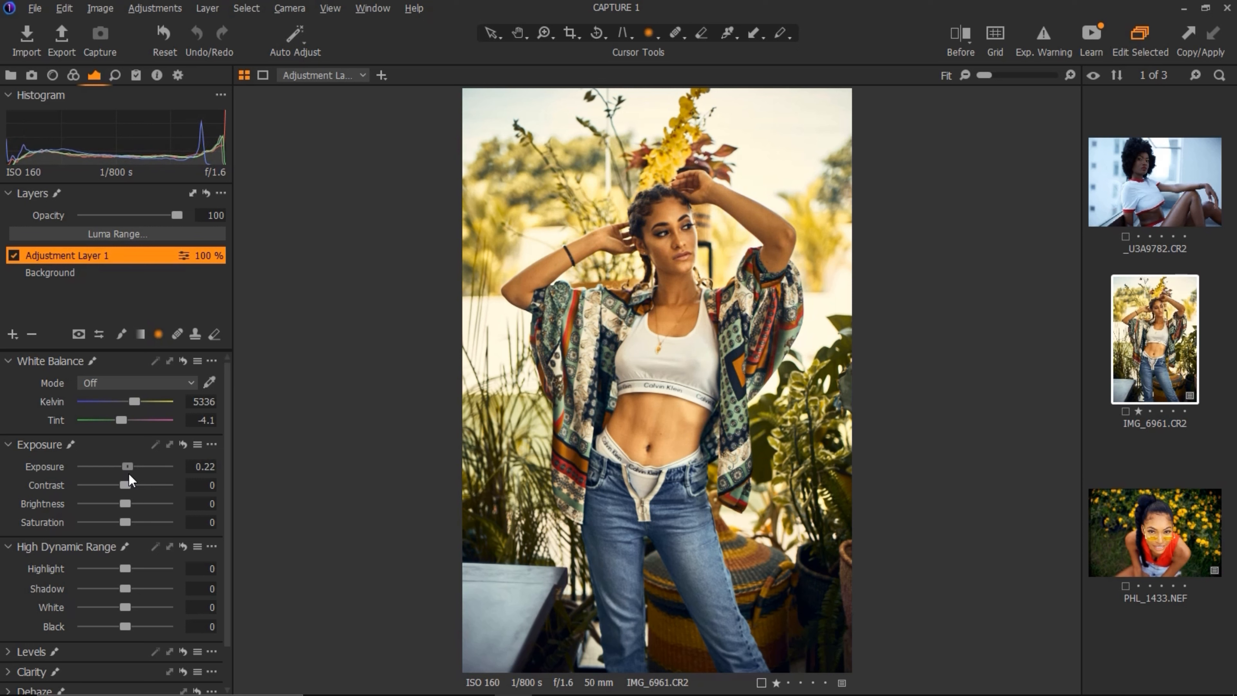
drag(129, 472, 129, 472)
click(182, 444)
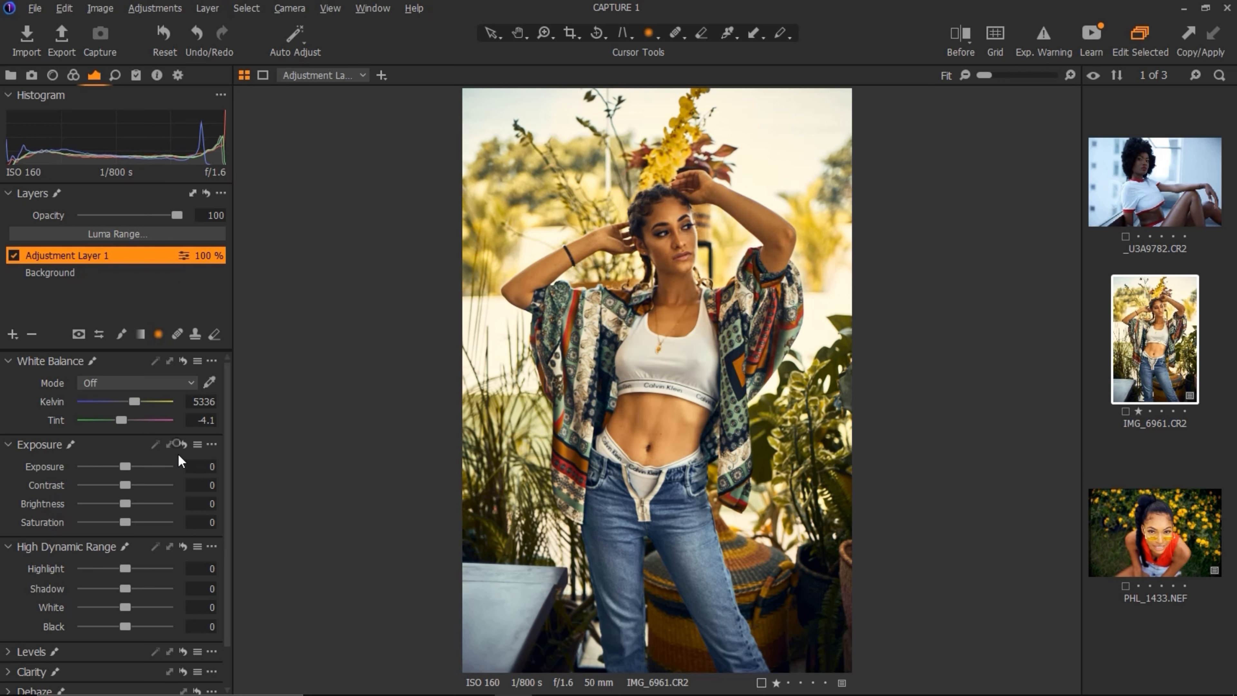
drag(124, 502, 124, 503)
Examine the model's facial skin up close for blemishes to retouch
click(176, 333)
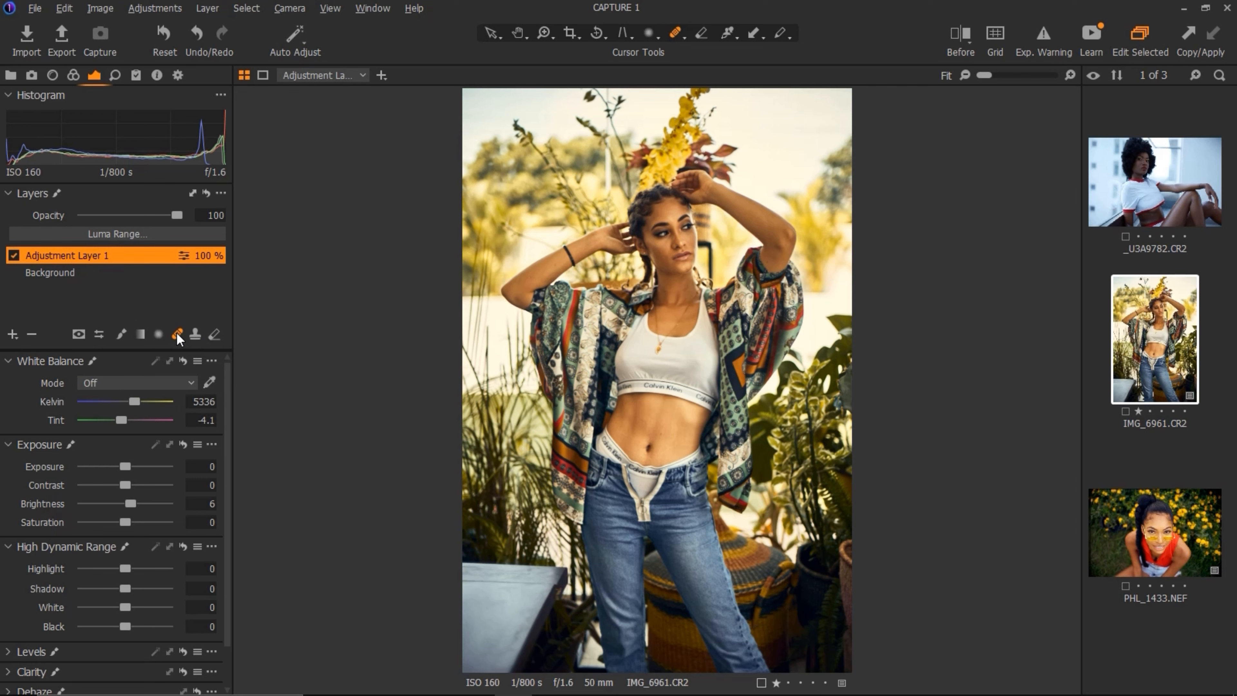
key(z)
click(672, 234)
scroll(676, 263, up, 5)
right_click(765, 159)
drag(766, 158, 768, 175)
click(707, 244)
right_click(510, 502)
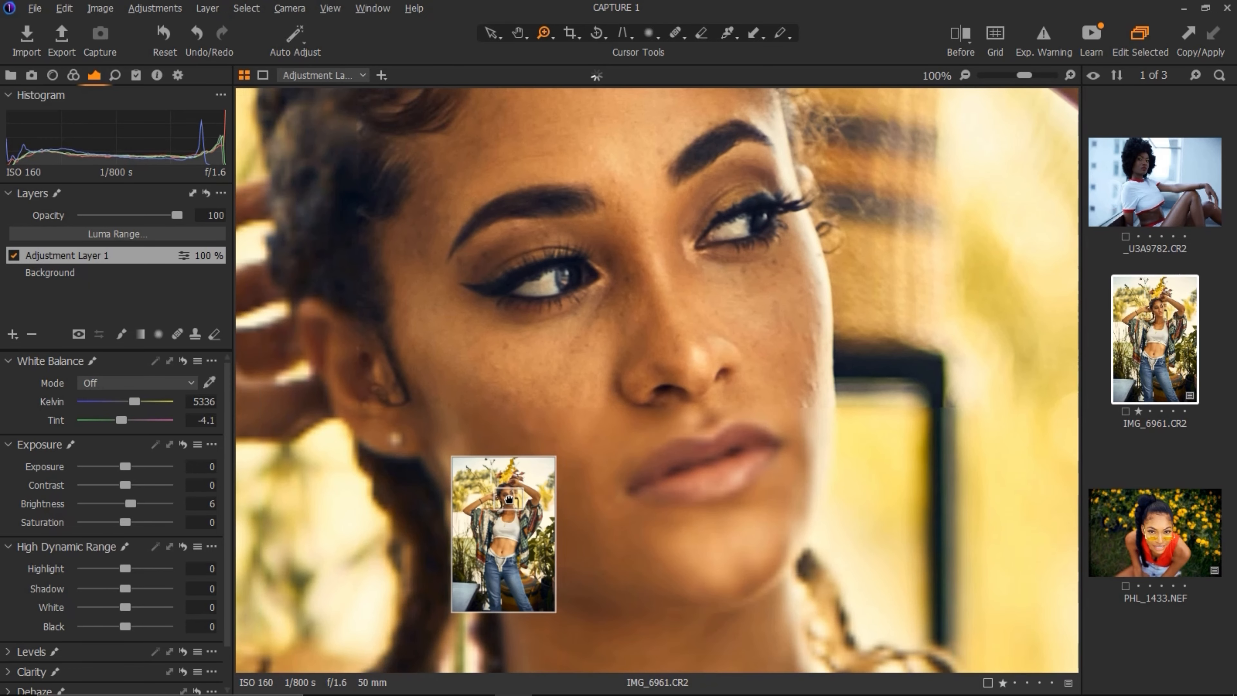
scroll(507, 502, up, 1)
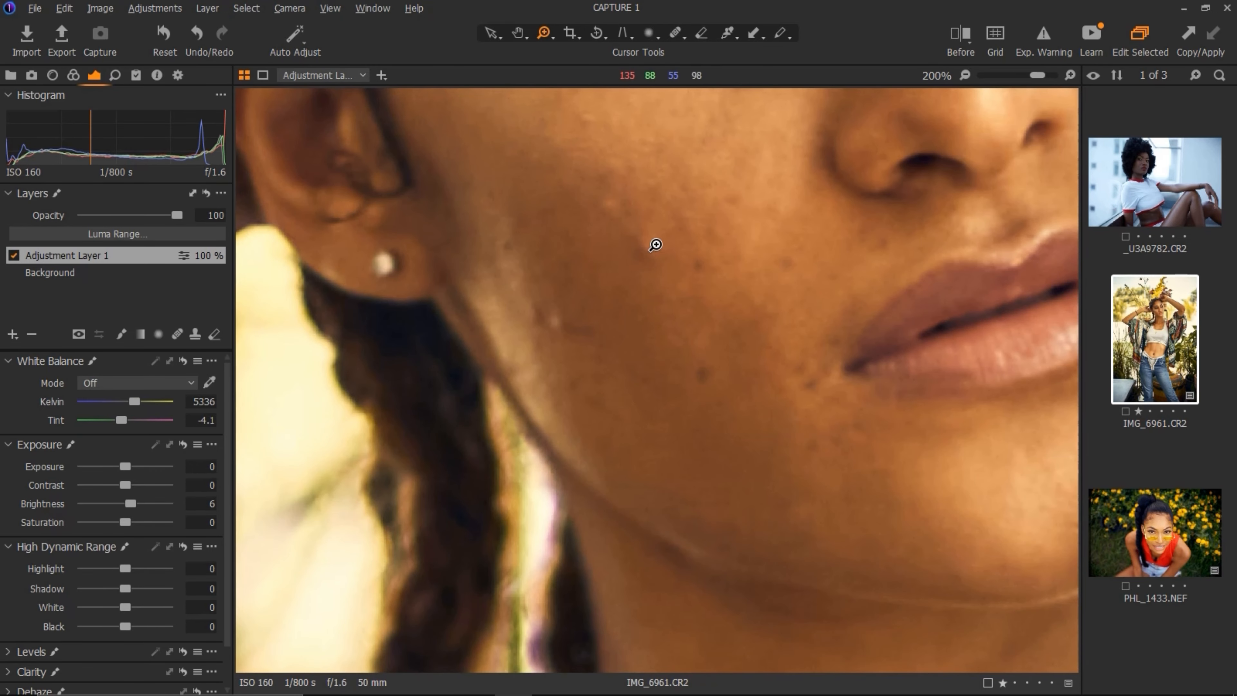
click(1029, 69)
drag(1029, 71, 1014, 74)
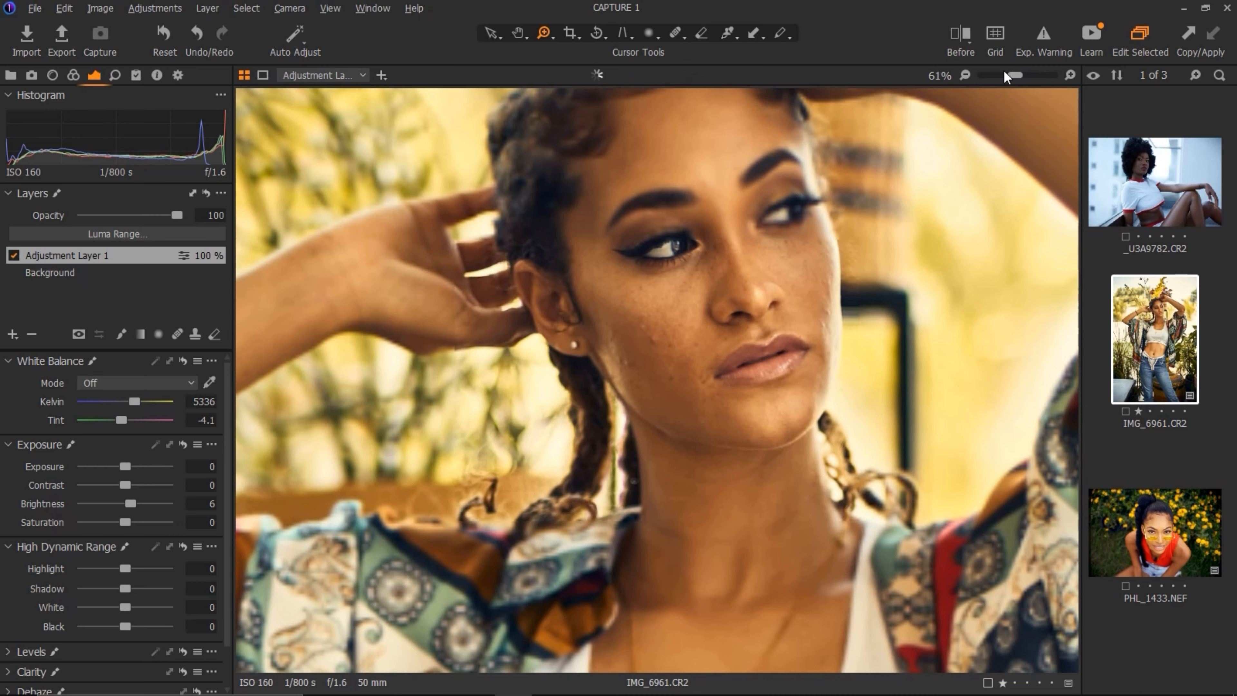
Heal two blemishes on the model's cheek with a much smaller healing brush
click(177, 335)
key(bracketleft)
key(bracketleft)
key(bracketleft)
key(bracketleft)
key(bracketleft)
key(bracketleft)
key(bracketleft)
key(bracketleft)
key(bracketleft)
key(bracketleft)
key(bracketleft)
click(654, 342)
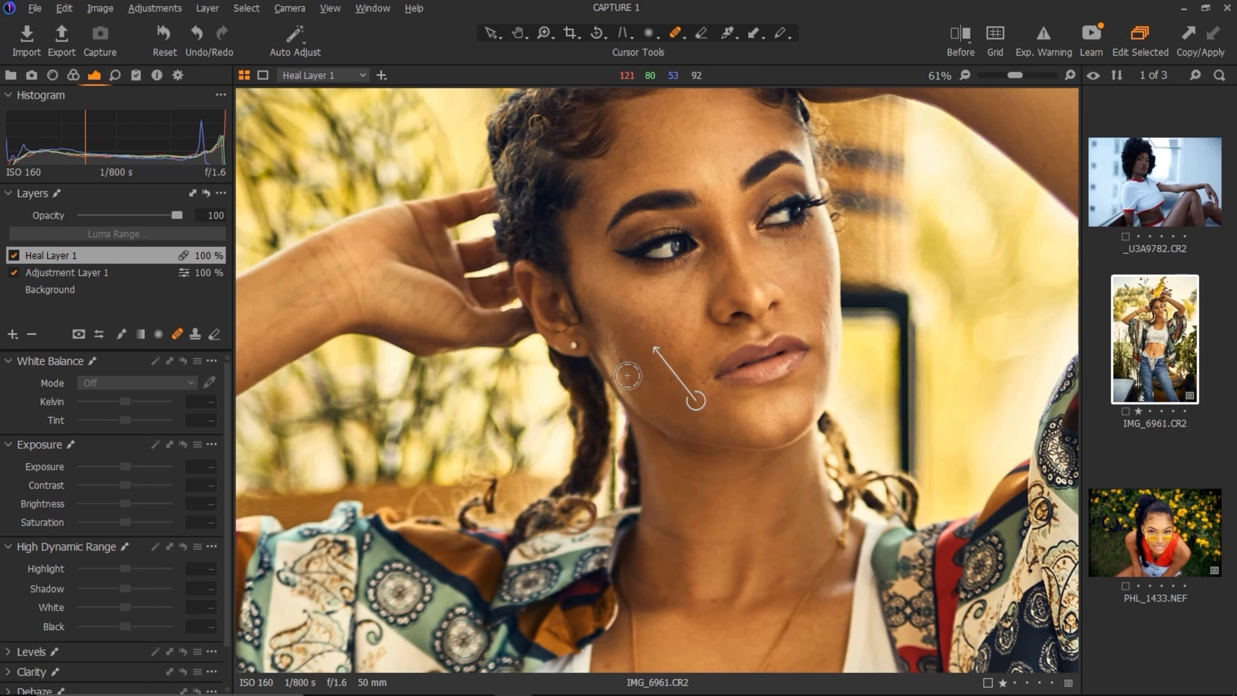
click(626, 366)
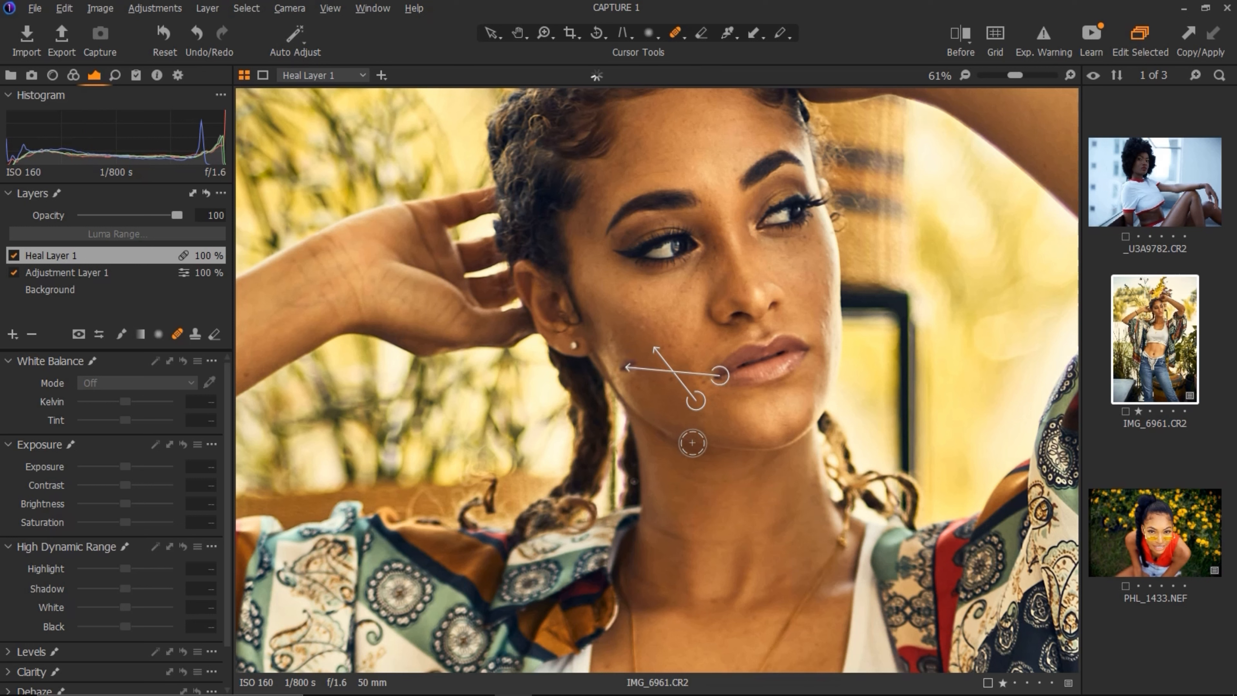
key([)
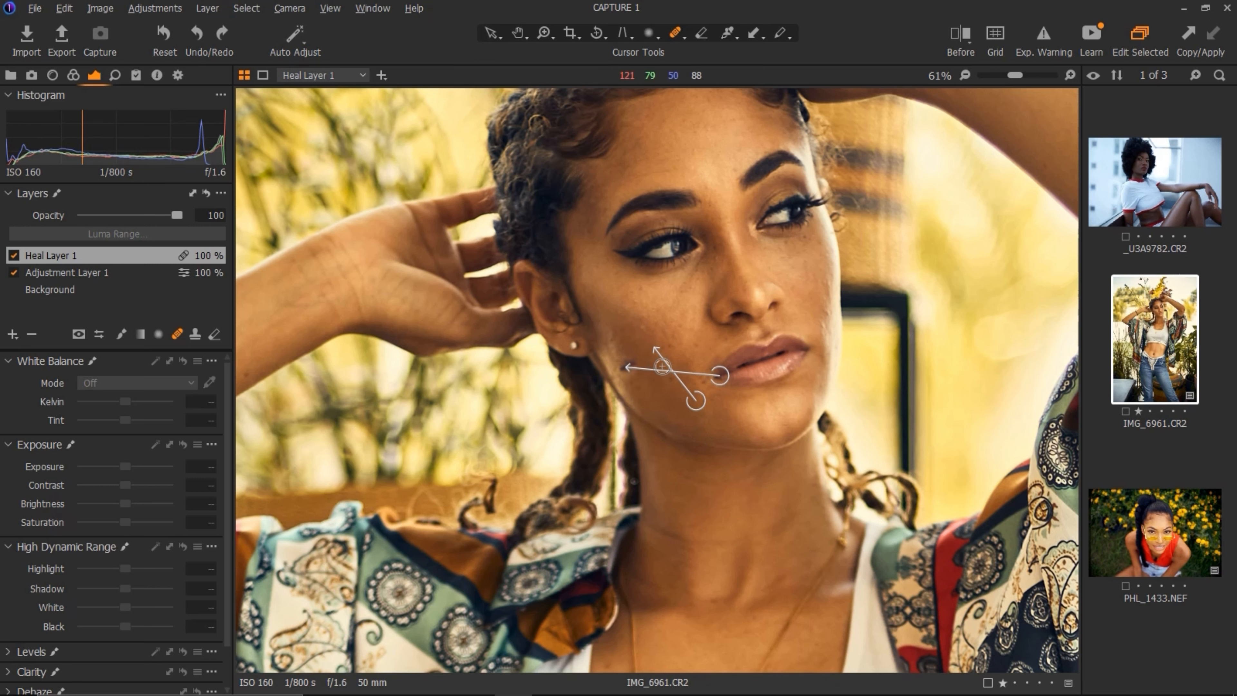
Undo both heal spots on the cheek along with the heal layer
key(ctrl+z)
key(ctrl+z)
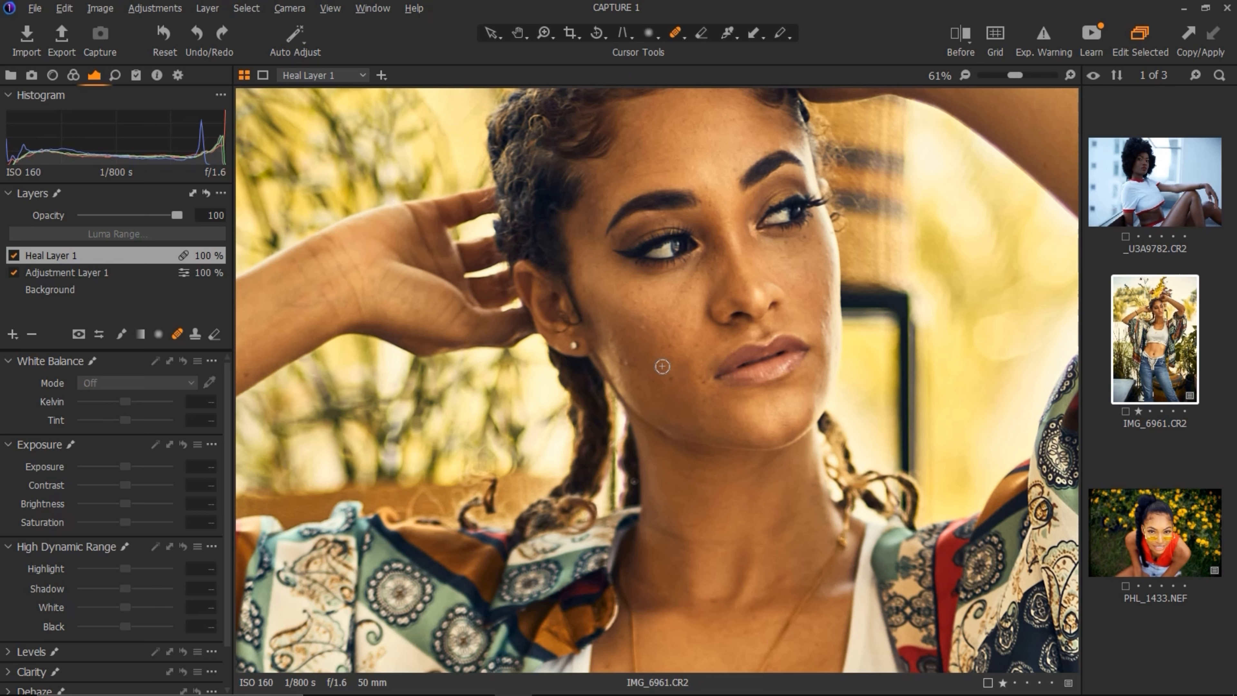
key(ctrl+z)
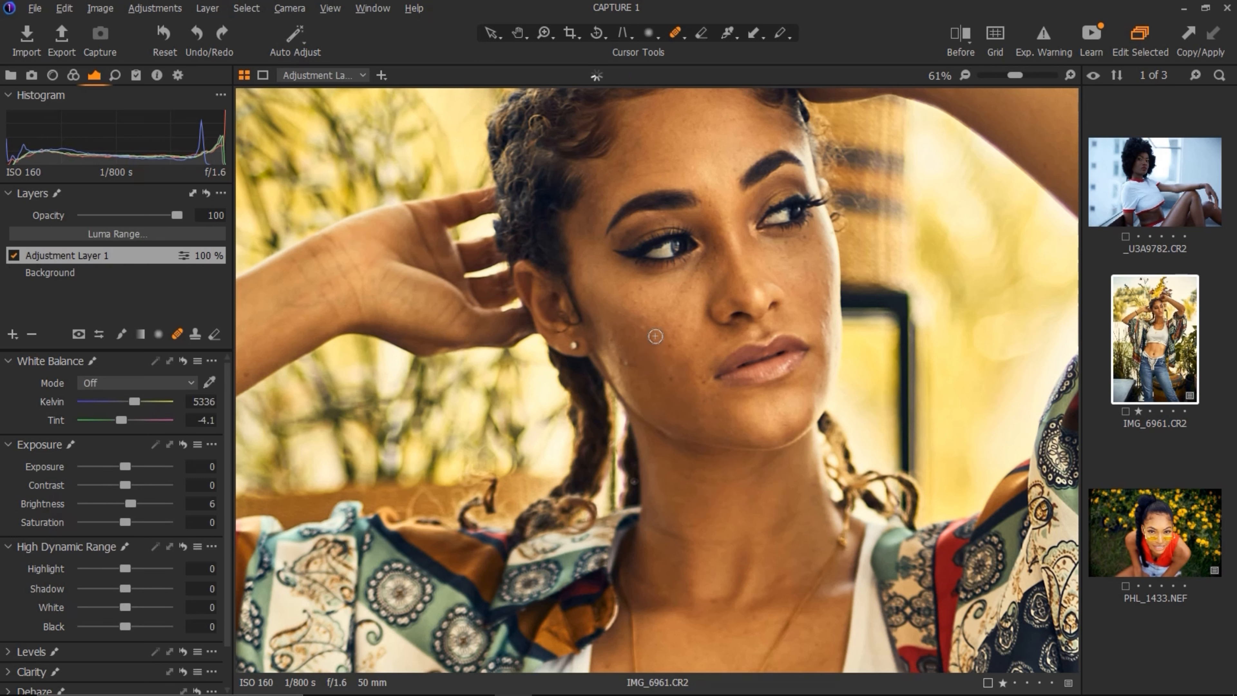
Heal the blemish on the model's cheek, using clean skin near the corner of the mouth as the source
click(652, 340)
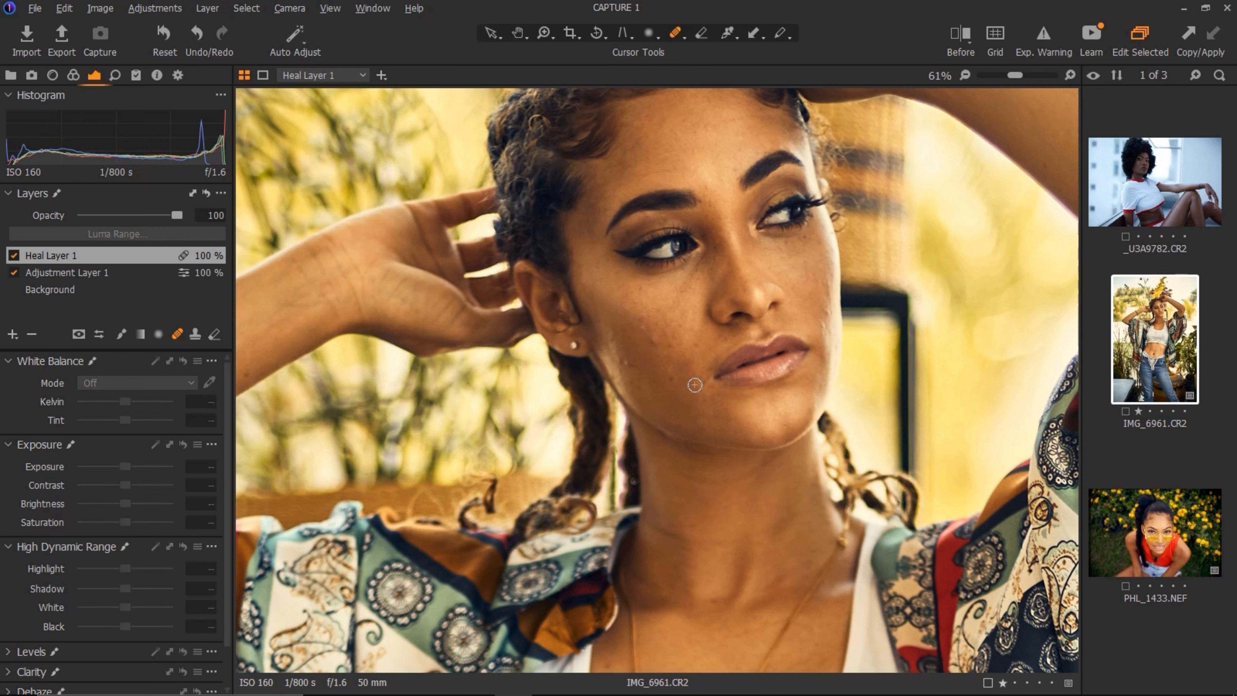
click(701, 397)
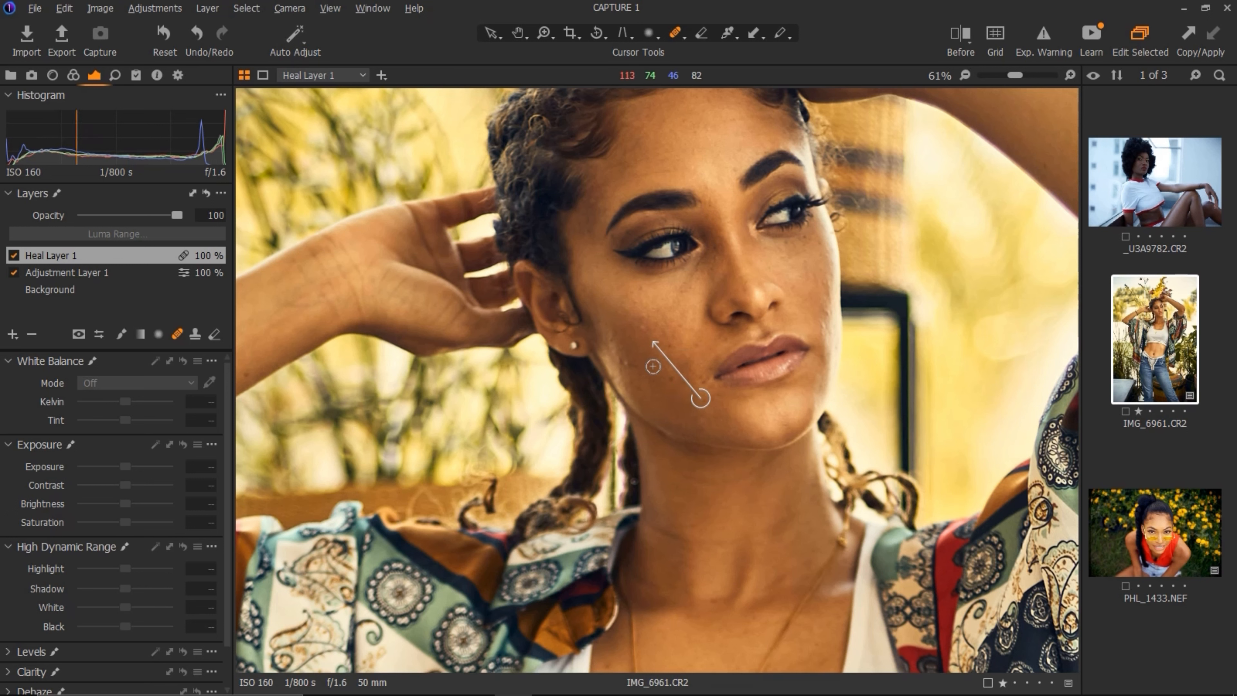
click(826, 313)
Clone bright sky over the treetops behind the model with two cloning mask strokes sampled from the sky
click(194, 334)
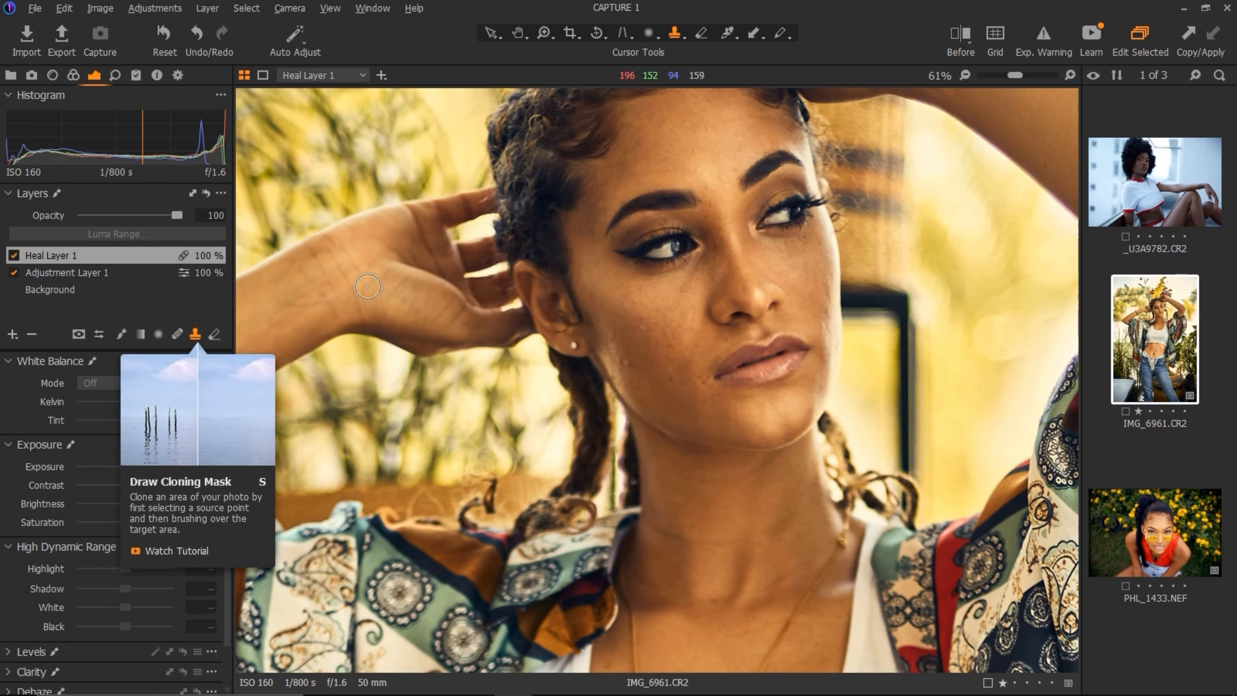
drag(1002, 79, 975, 80)
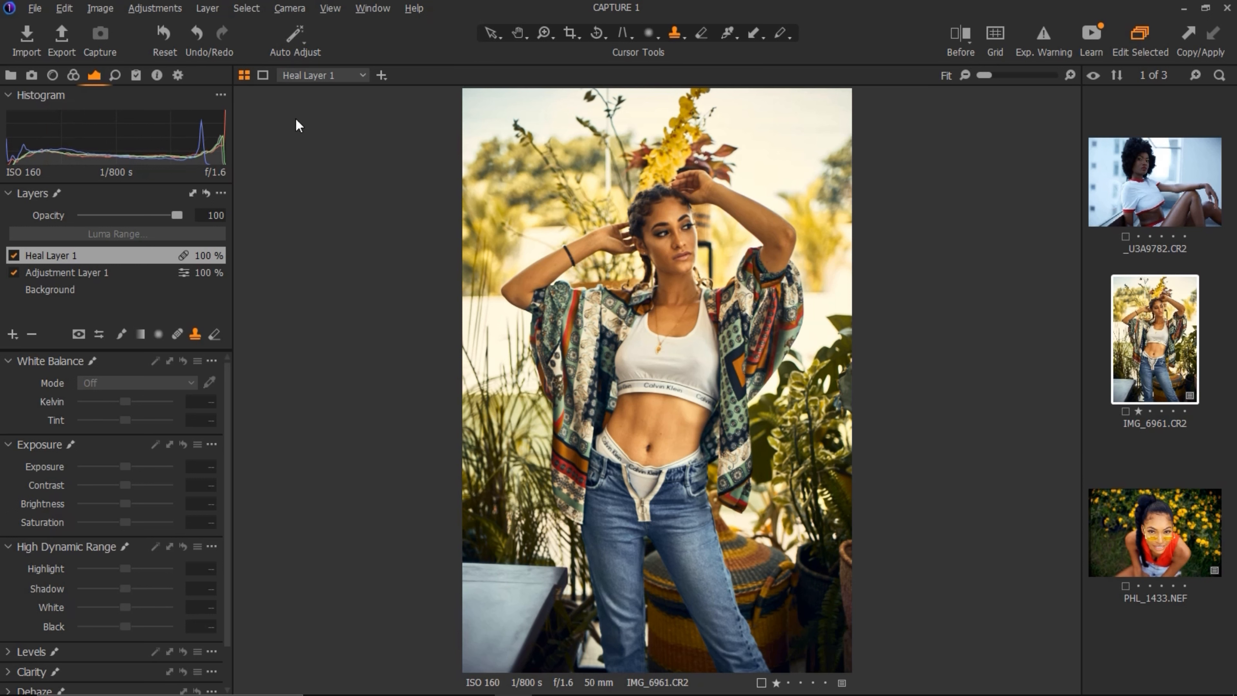
key(alt)
alt+click(537, 116)
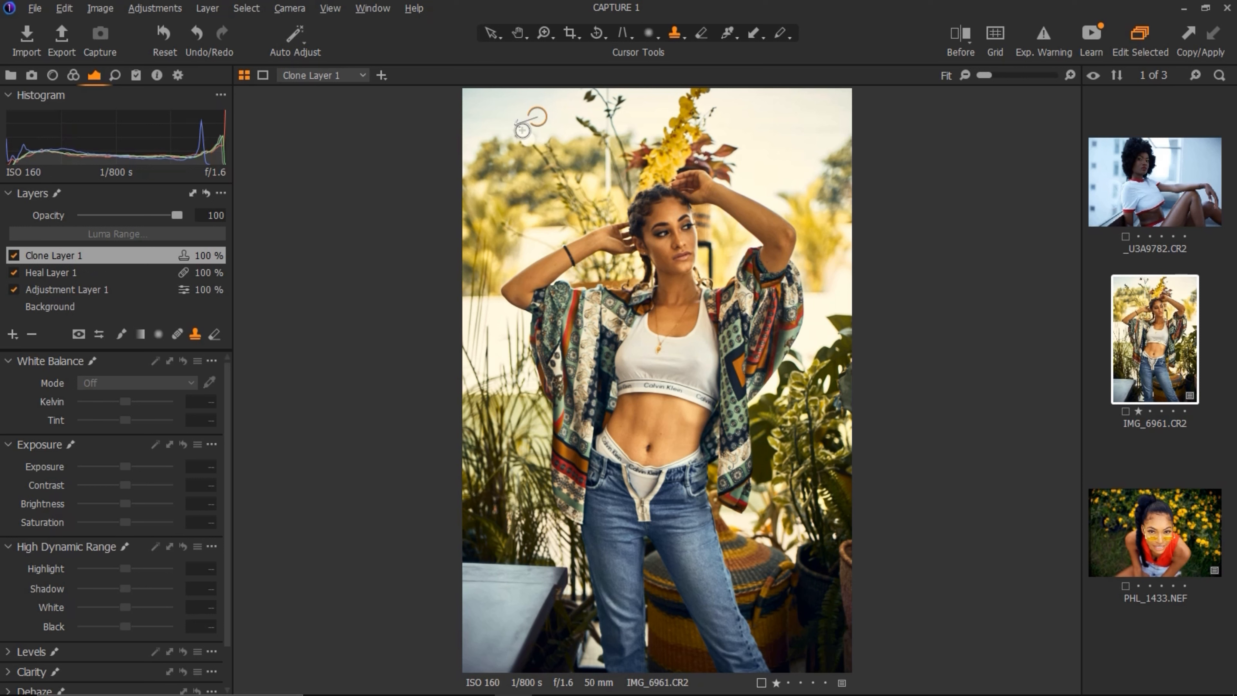
mouse_move(524, 138)
mouse_down()
mouse_move(551, 158)
mouse_move(529, 146)
mouse_up()
key(alt)
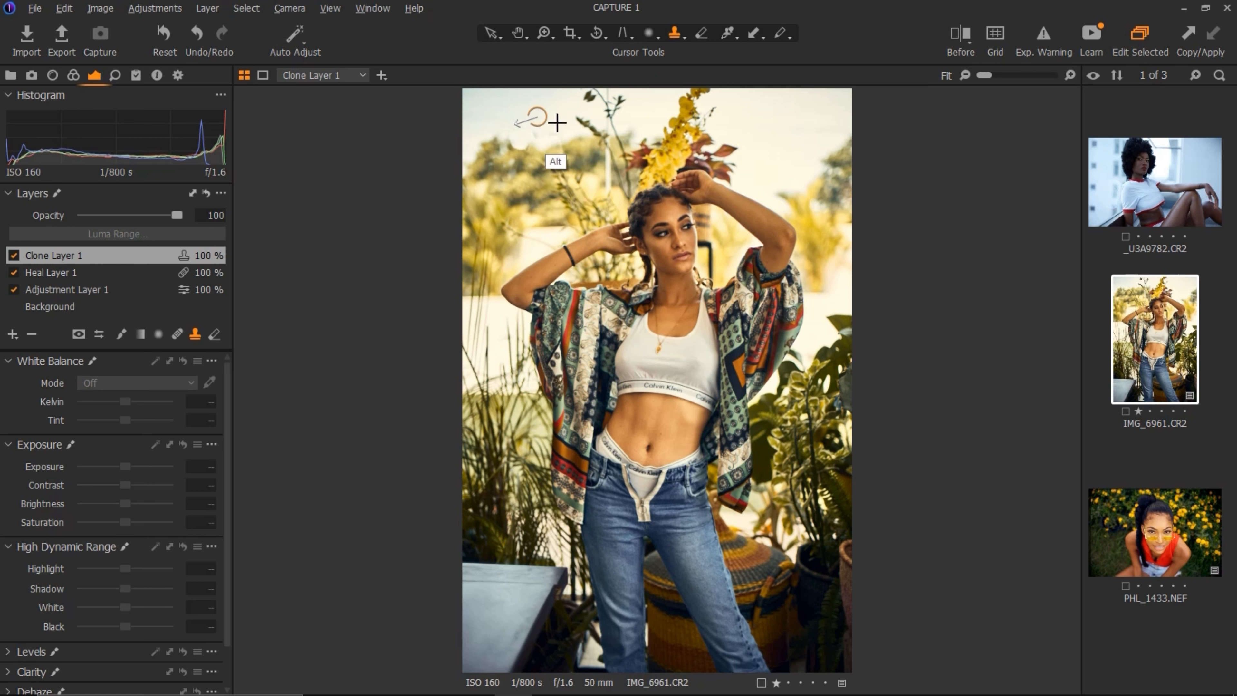
mouse_move(557, 149)
mouse_down()
mouse_move(527, 149)
mouse_move(559, 144)
mouse_up()
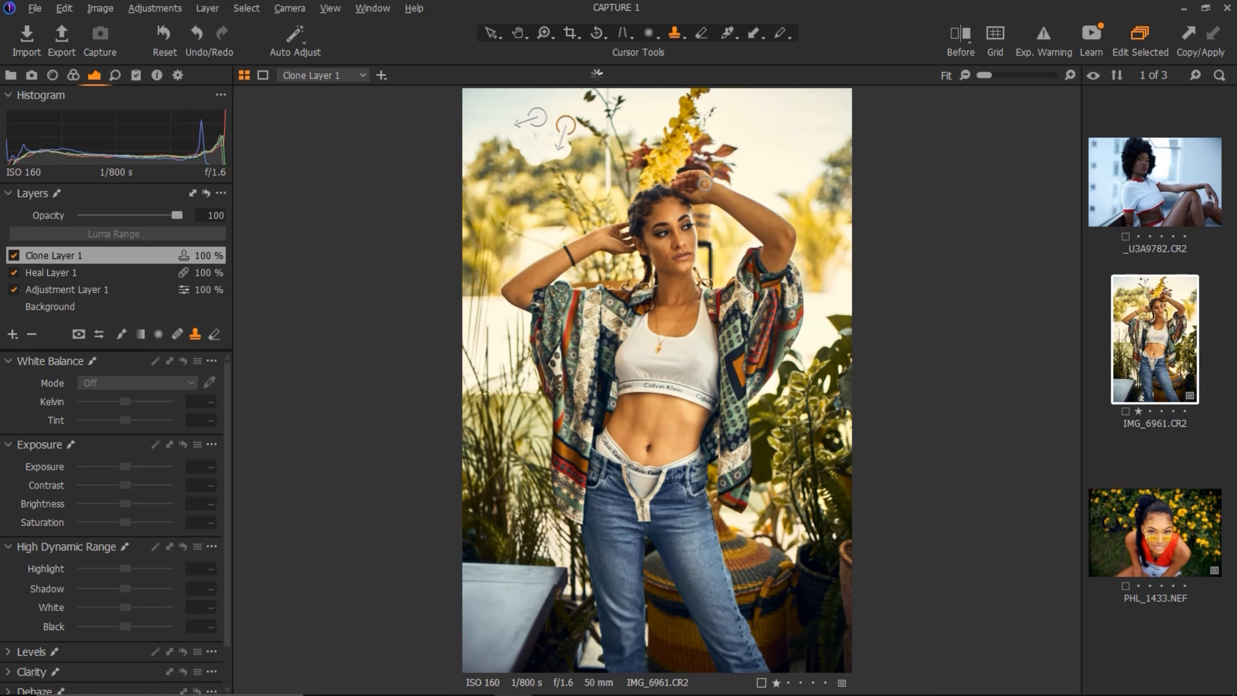
Compare the photo before and after editing, and toggle the visibility of Clone Layer 1 to check the cloned area
click(956, 30)
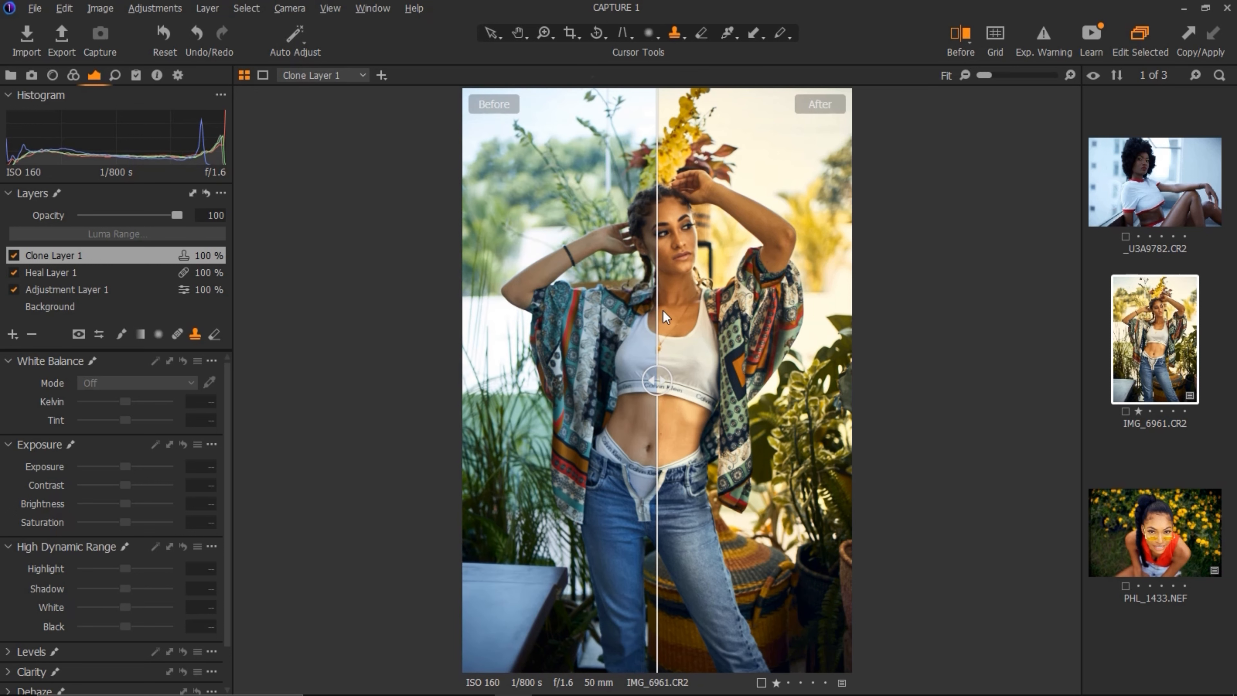
drag(660, 372, 460, 395)
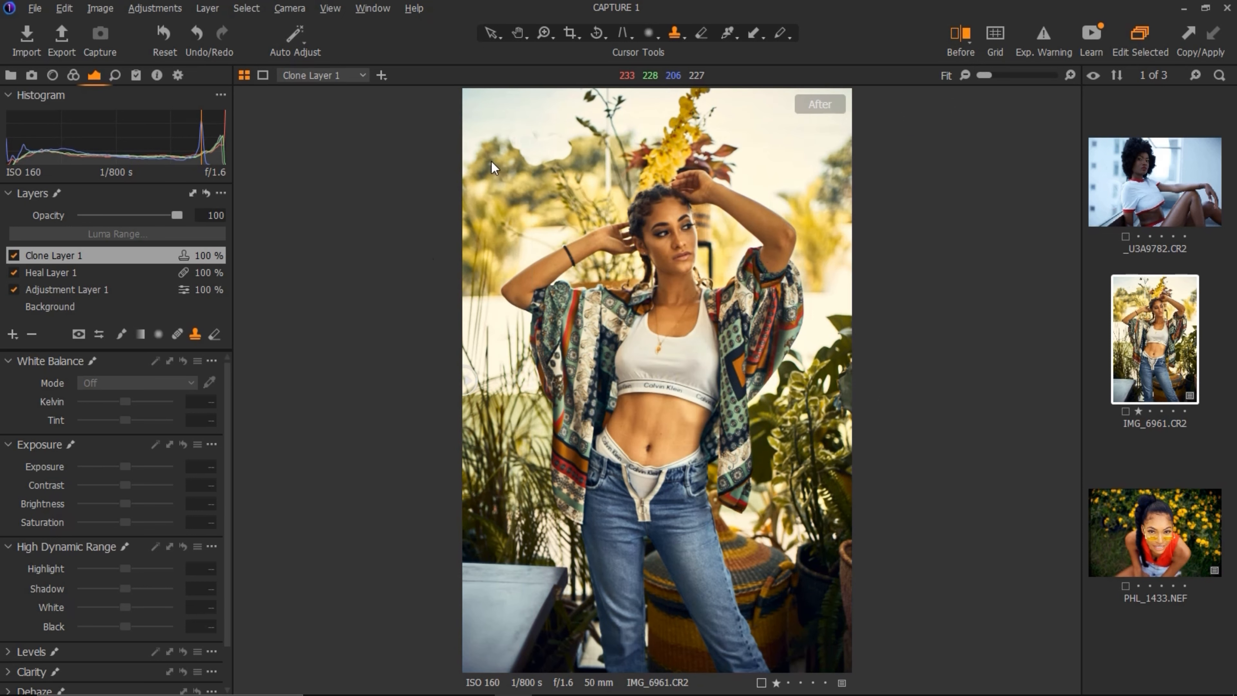
click(12, 257)
click(12, 256)
click(10, 257)
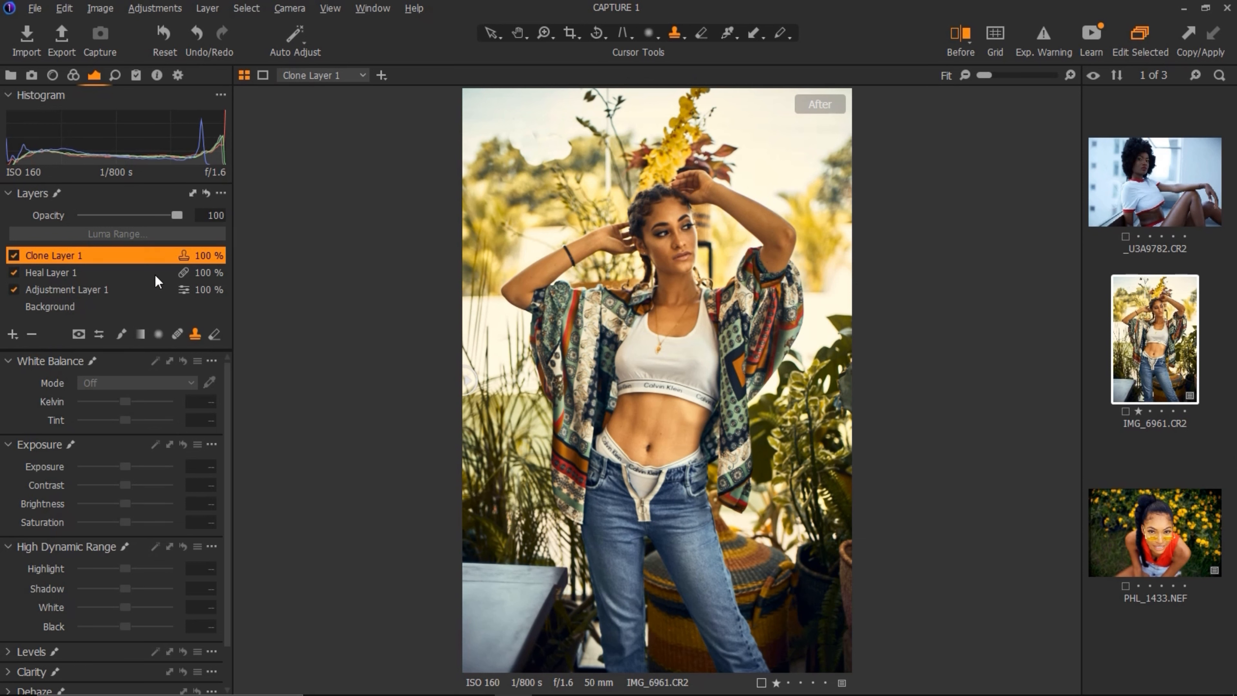
Delete Clone Layer 1 and Heal Layer 1
click(31, 334)
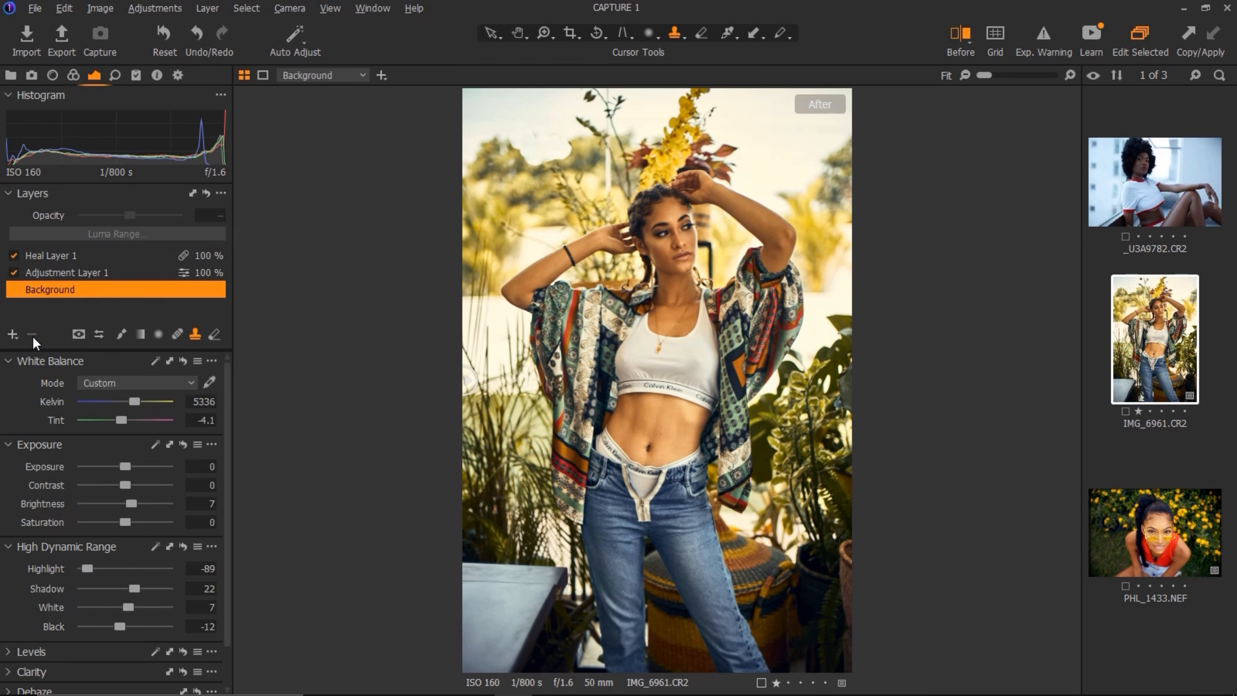
click(51, 256)
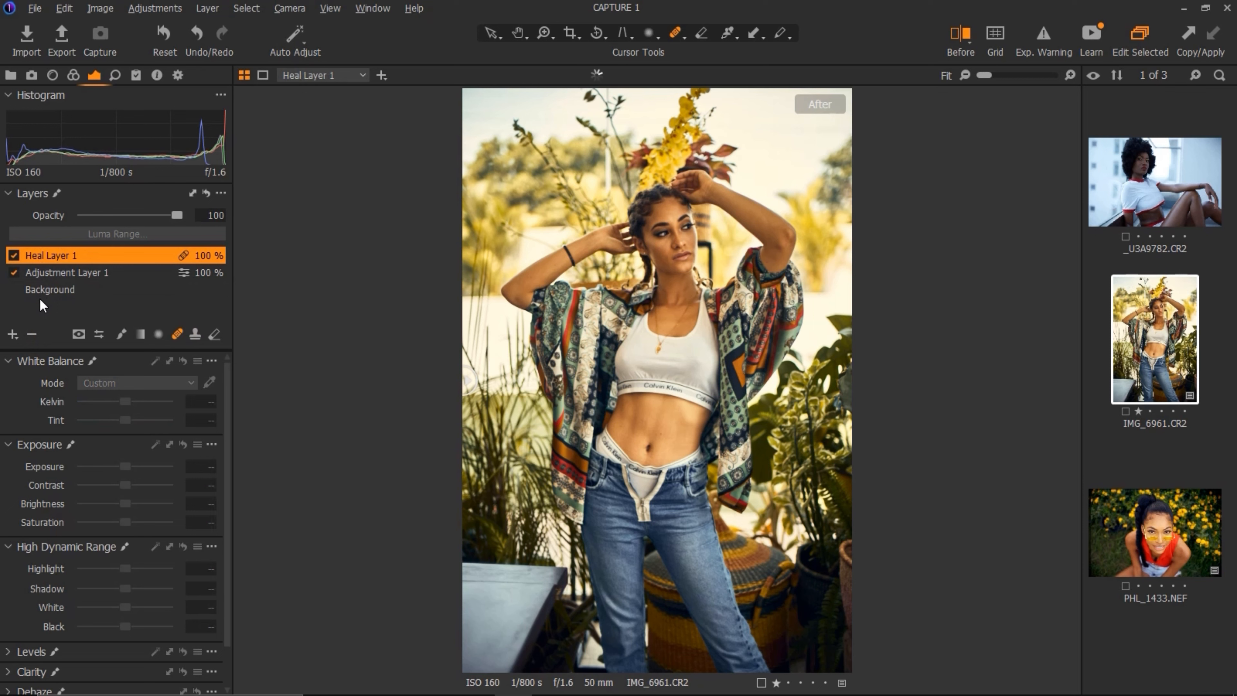
click(32, 335)
Activate the mask eraser, select Adjustment Layer 1 and turn off its visibility
click(213, 335)
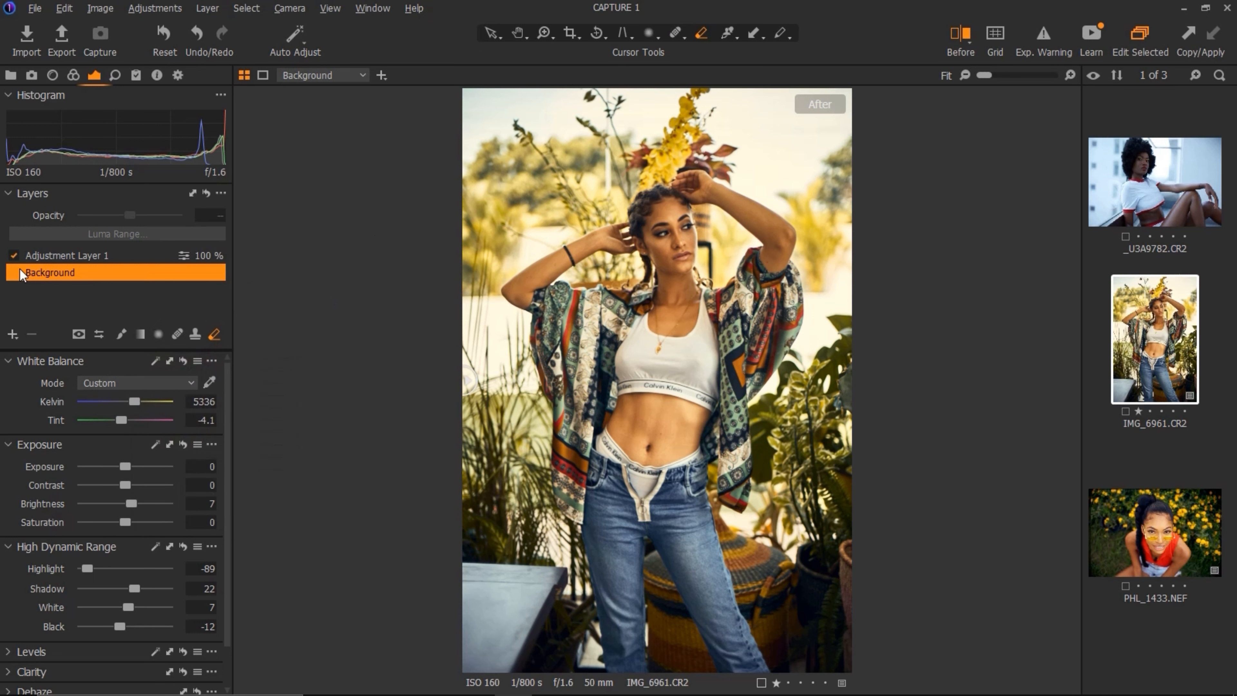
click(53, 257)
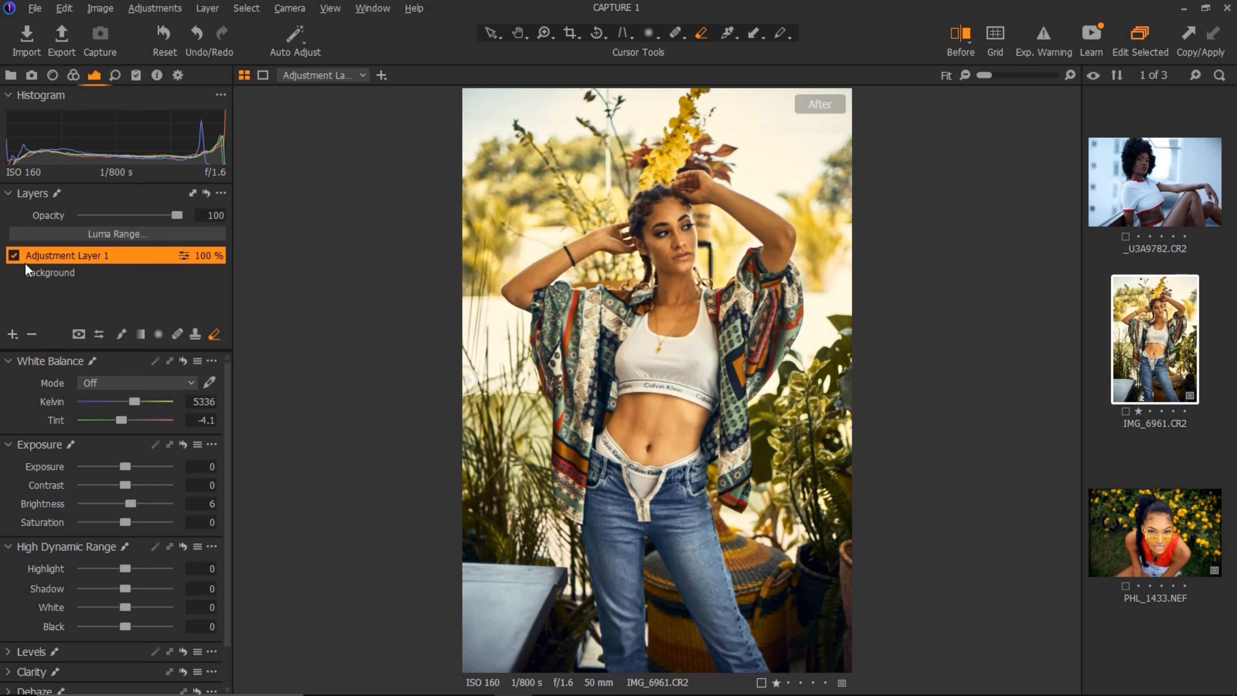
click(14, 257)
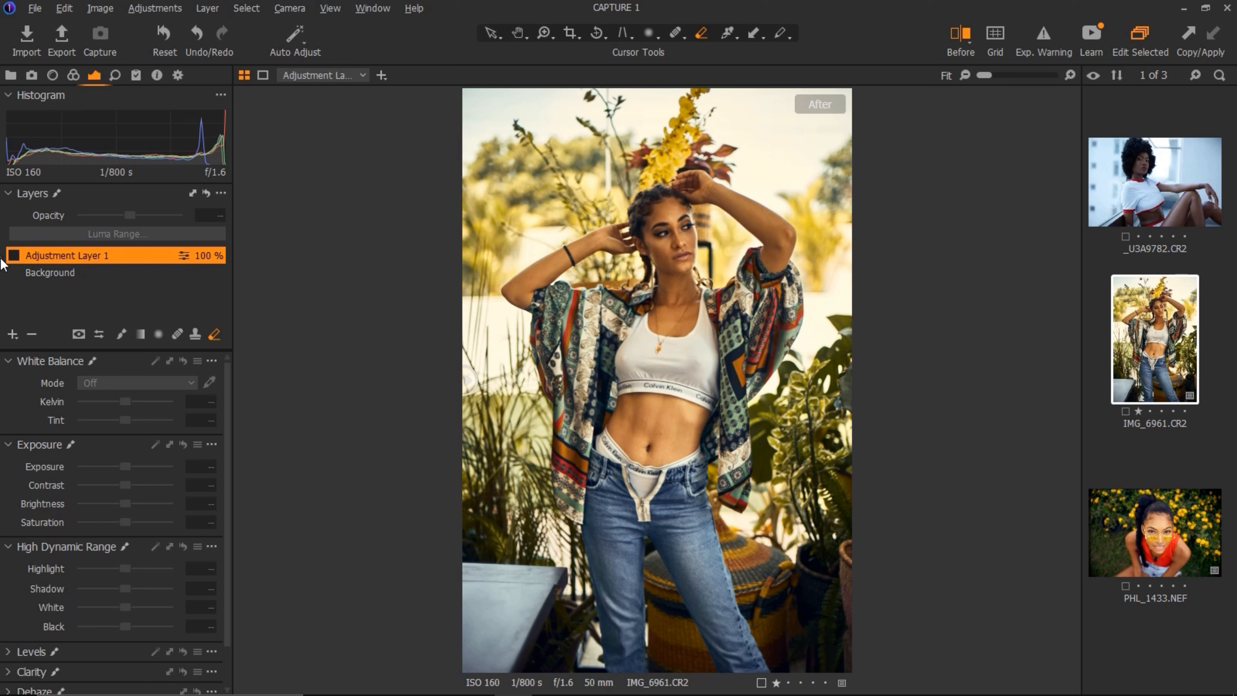
Turn Adjustment Layer 1 back on, set its exposure to 3.2 and reduce its opacity to 14
click(13, 256)
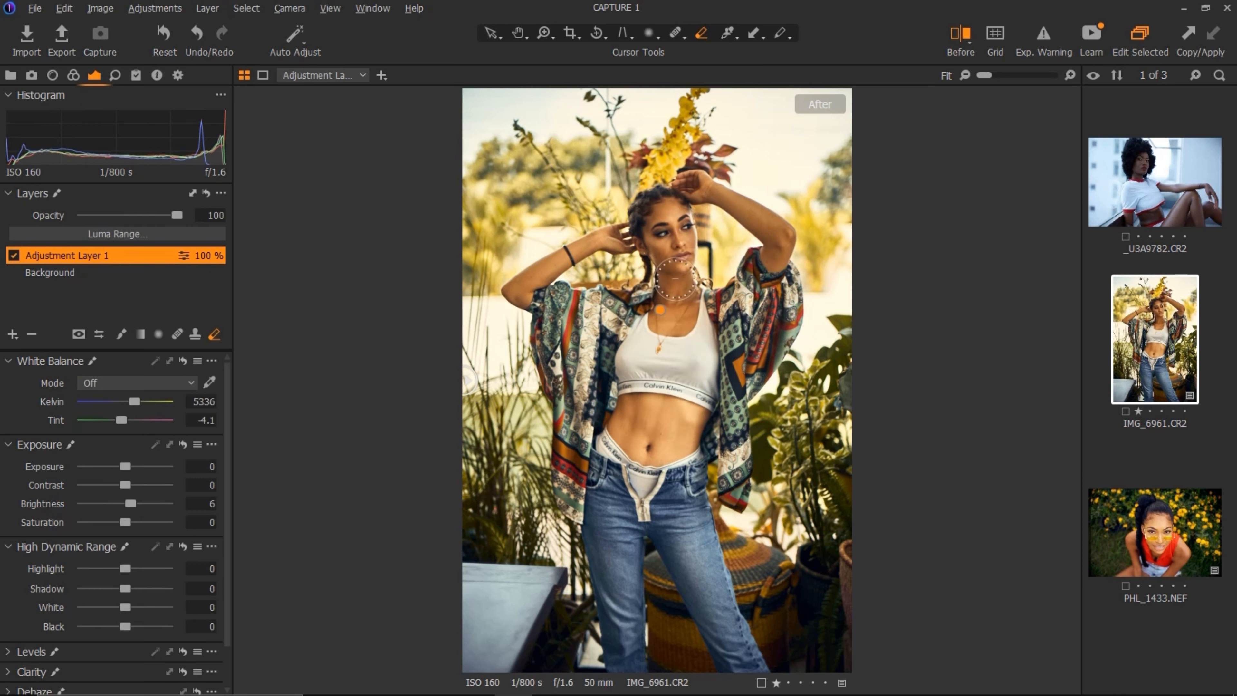
drag(150, 471, 164, 473)
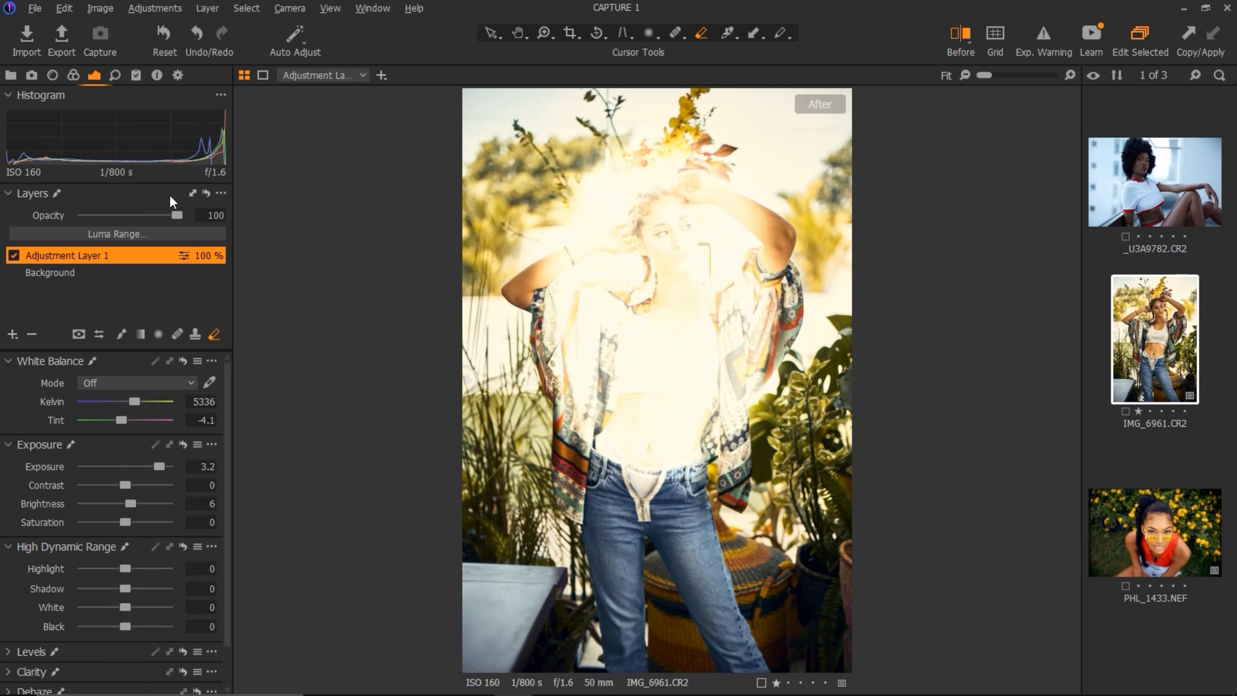
drag(181, 213, 95, 216)
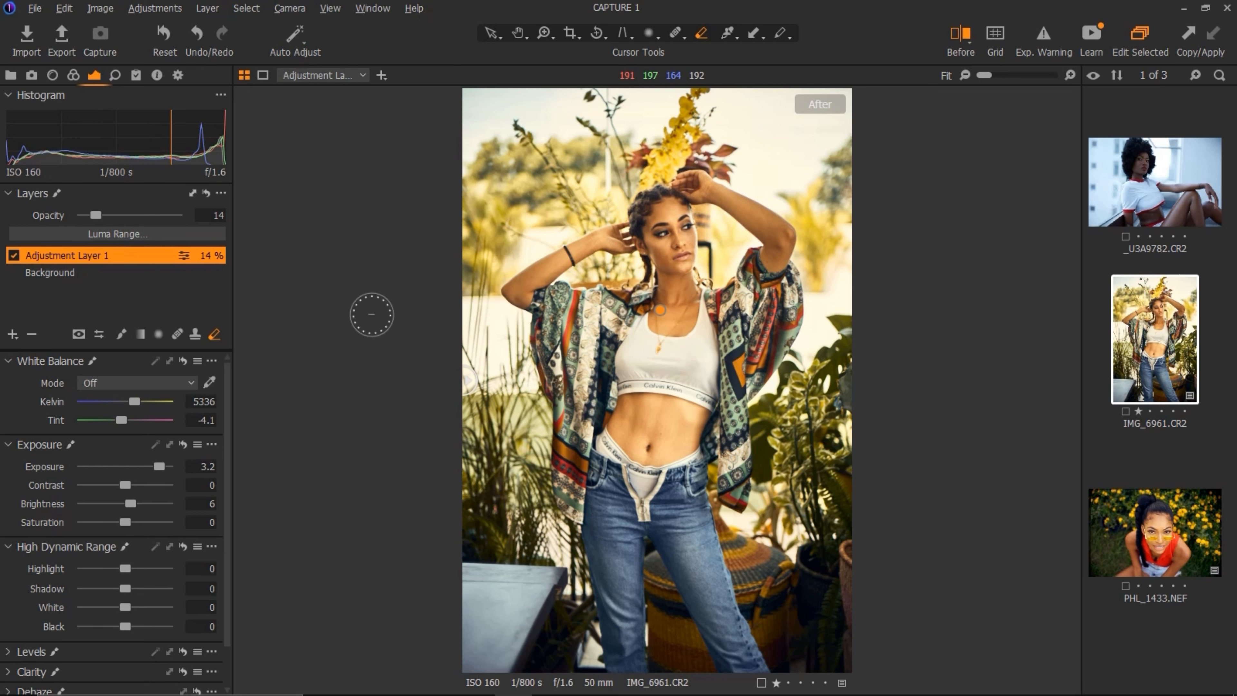
On the Background layer, set Brightness to -5, Highlight to -100 and white balance to 4870 Kelvin, and reselect Adjustment Layer 1
click(64, 272)
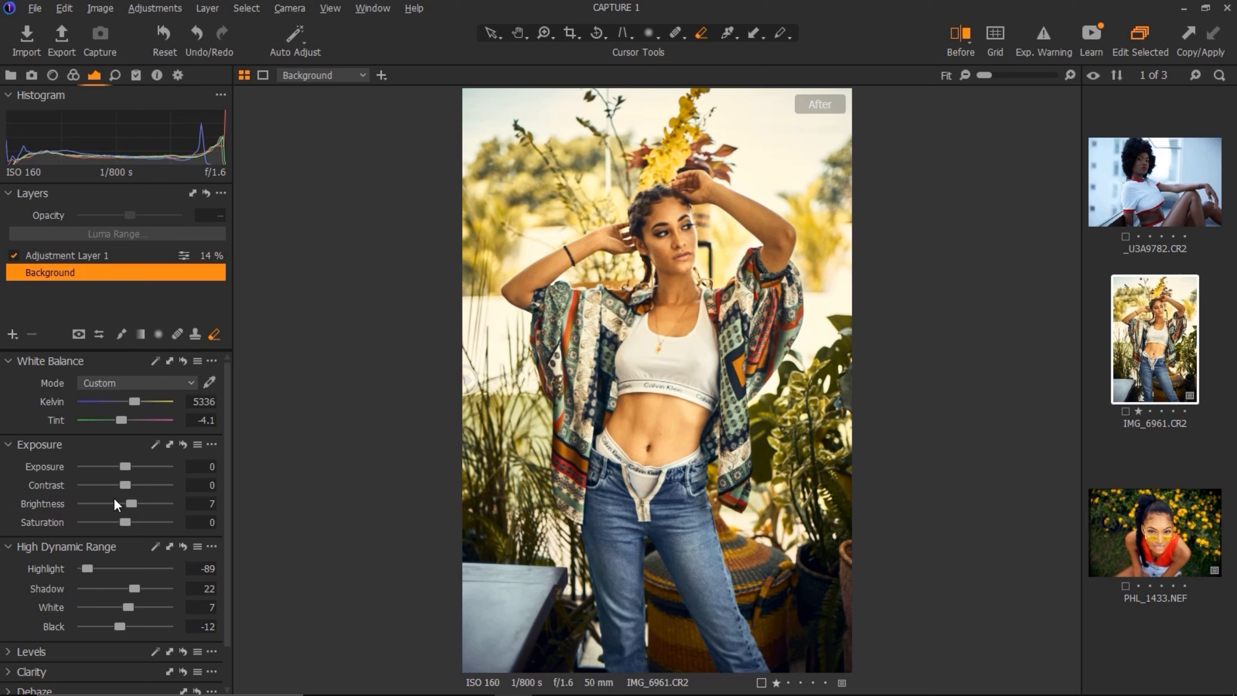
drag(129, 507, 118, 508)
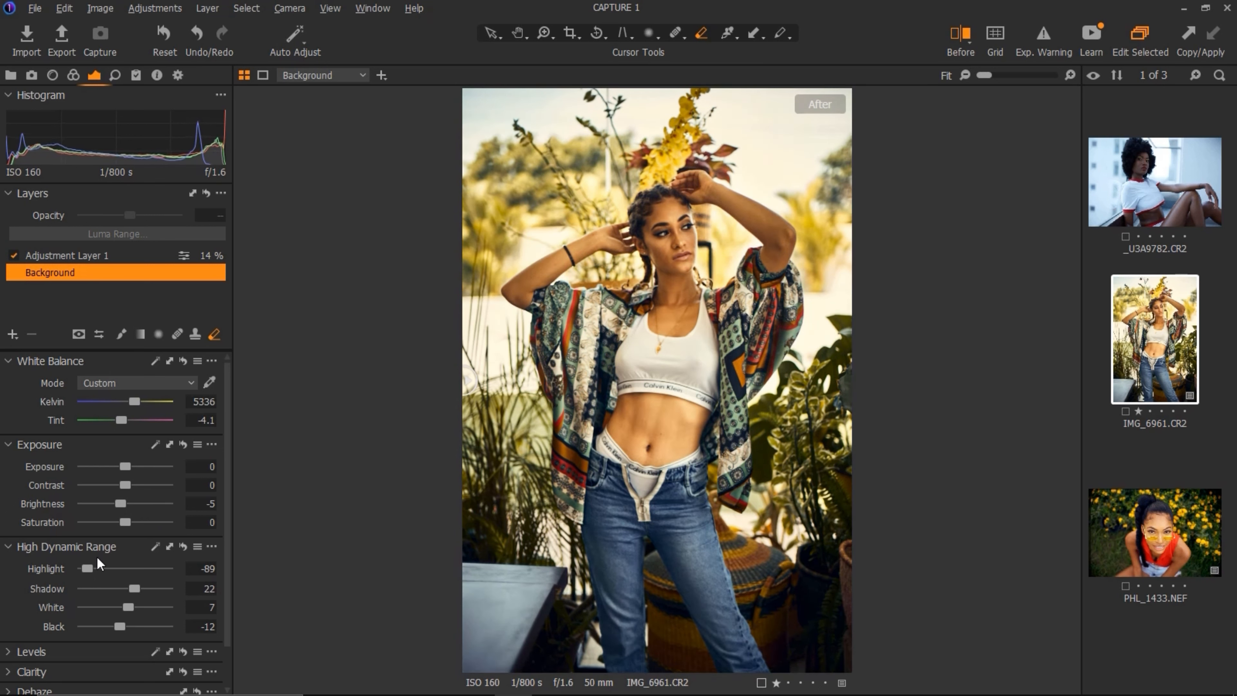
drag(87, 565, 82, 567)
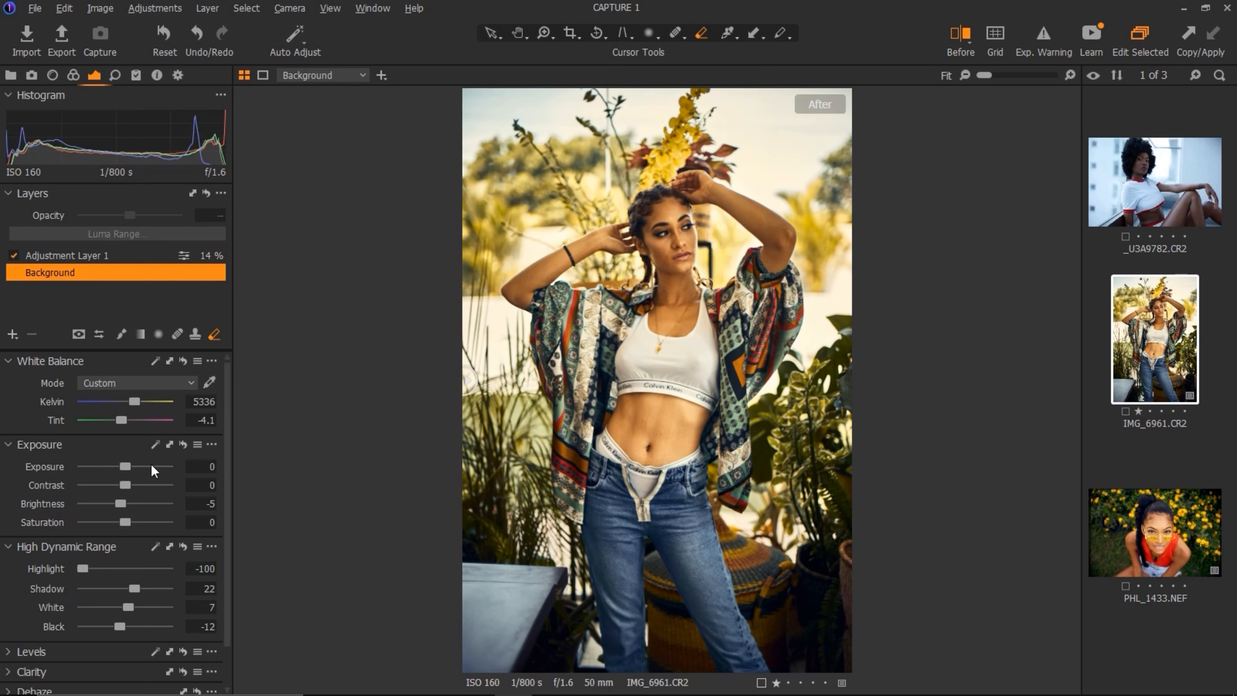
click(61, 257)
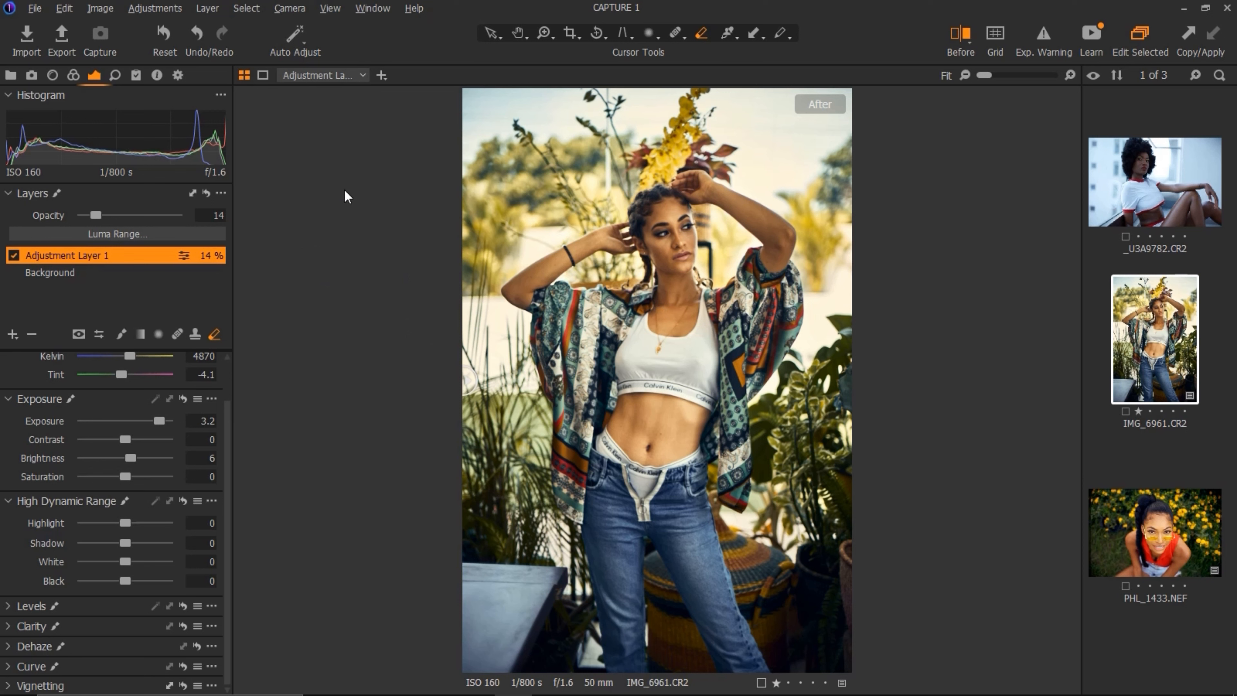
Crop the photo to a 4x5 ratio of about 13.87 by 17.34 in around the model, trimming above and below, and apply it
click(489, 34)
click(570, 33)
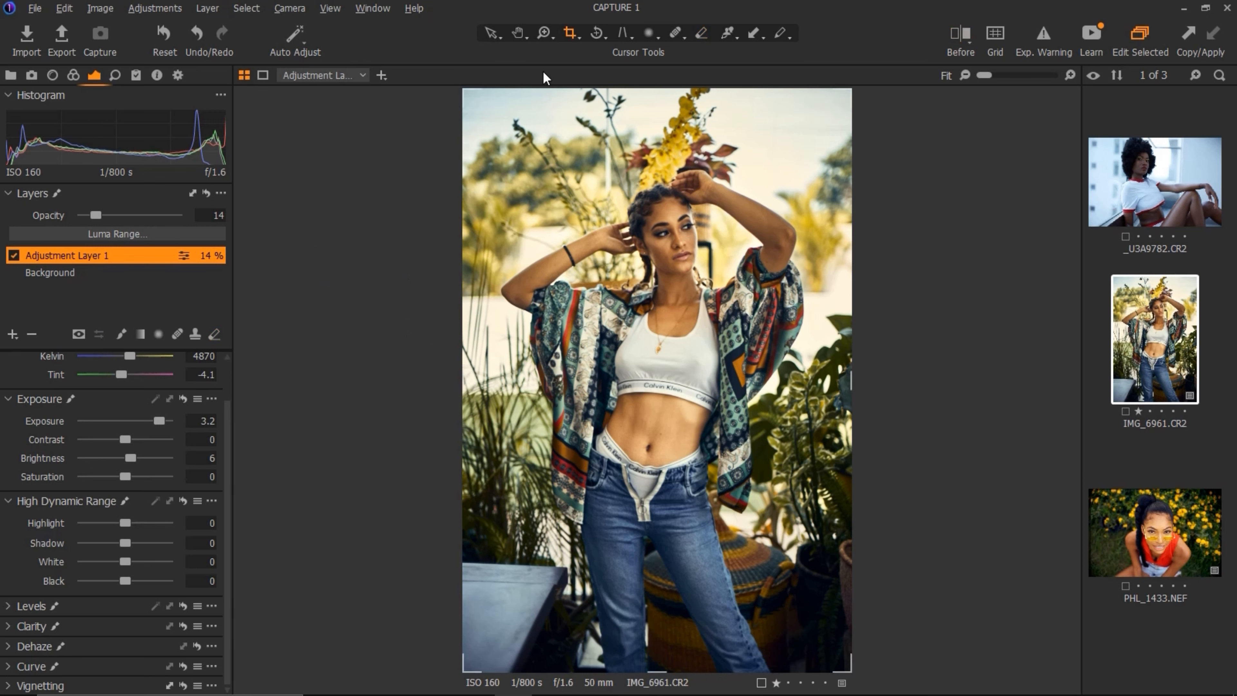
click(575, 37)
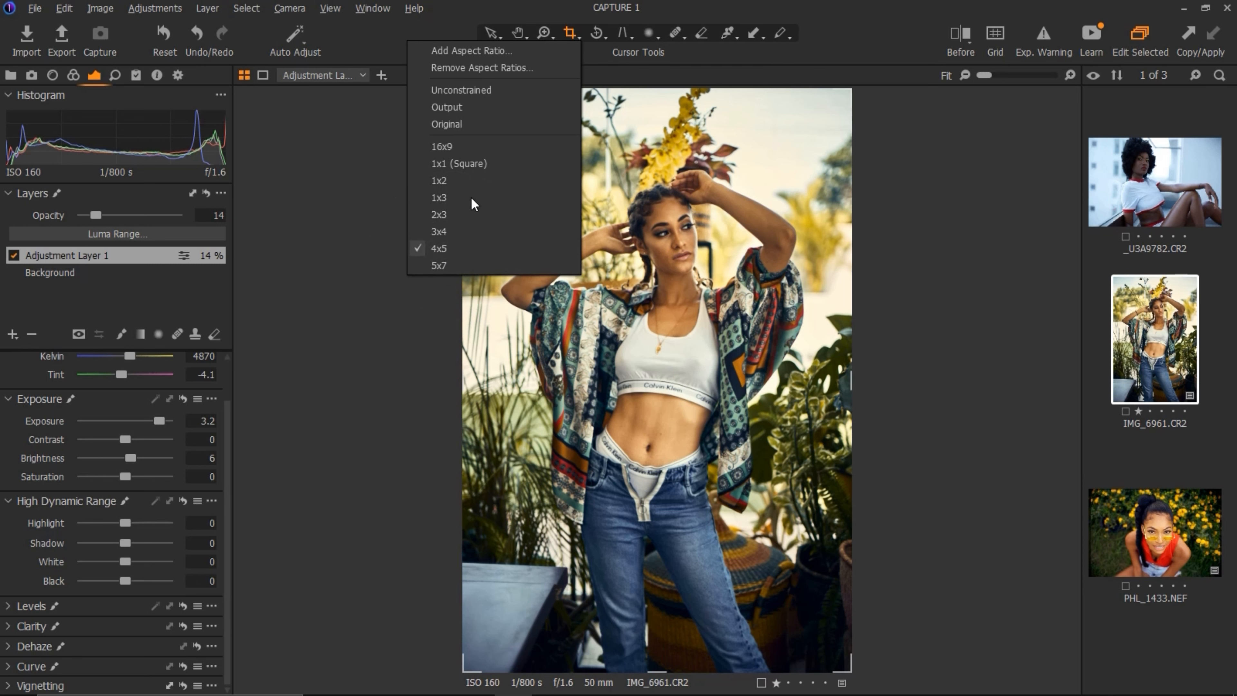
click(447, 248)
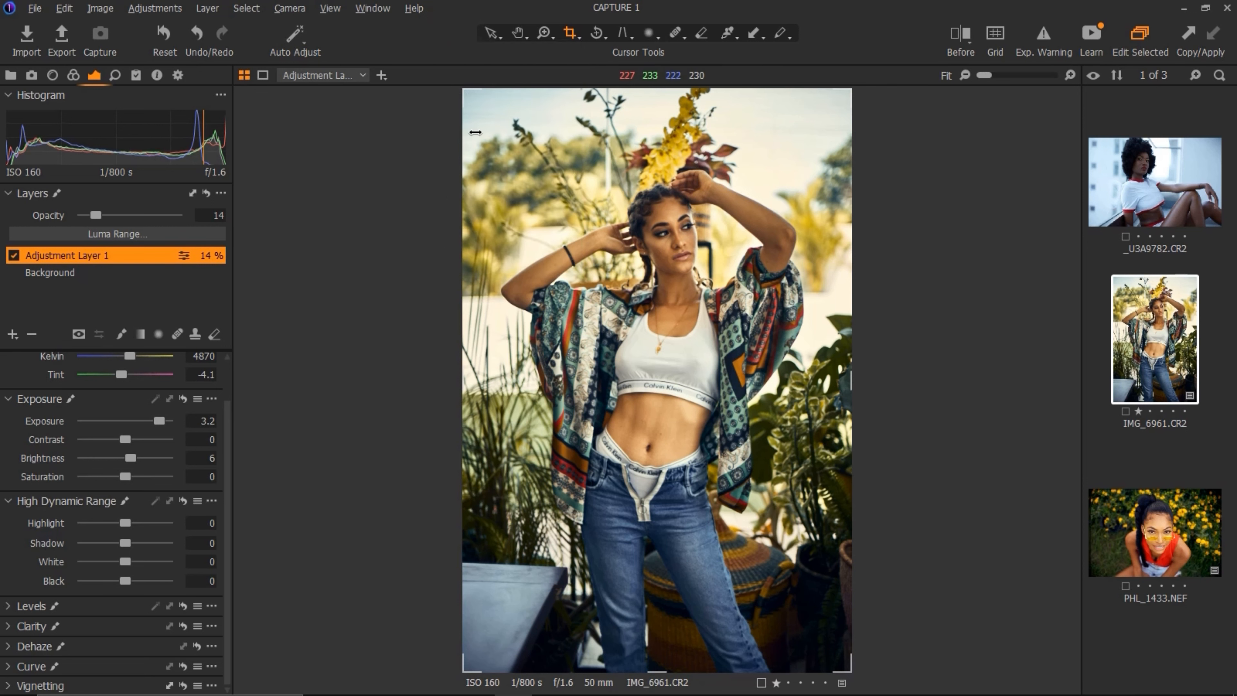
drag(464, 90, 465, 185)
drag(679, 269, 674, 227)
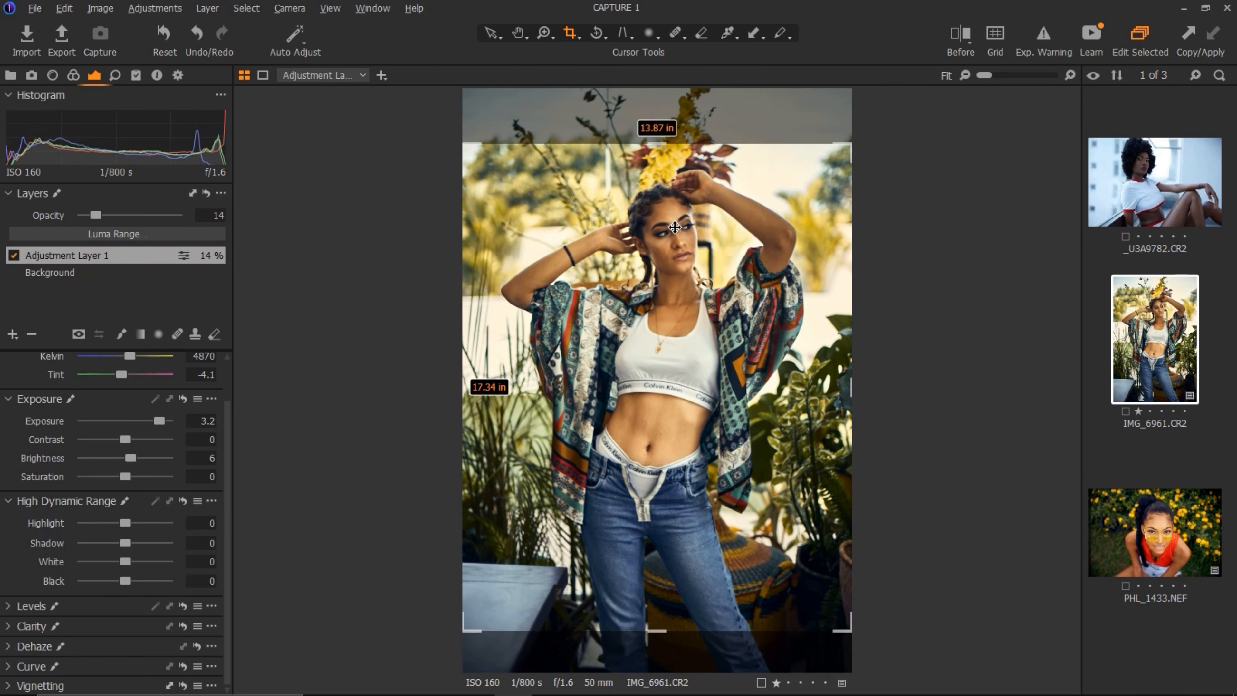
key(h)
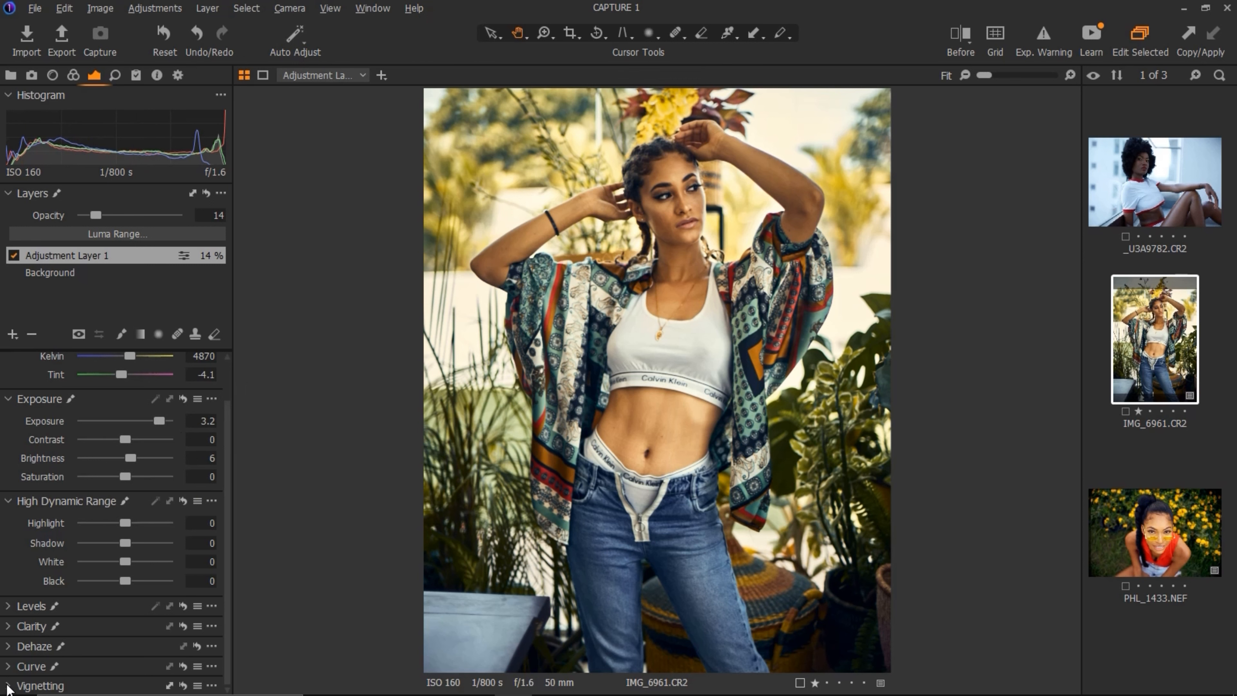
Darken the photo's edges with a vignetting amount of -0.95, and set the fine film grain's impact to 2
scroll(226, 589, down, 2)
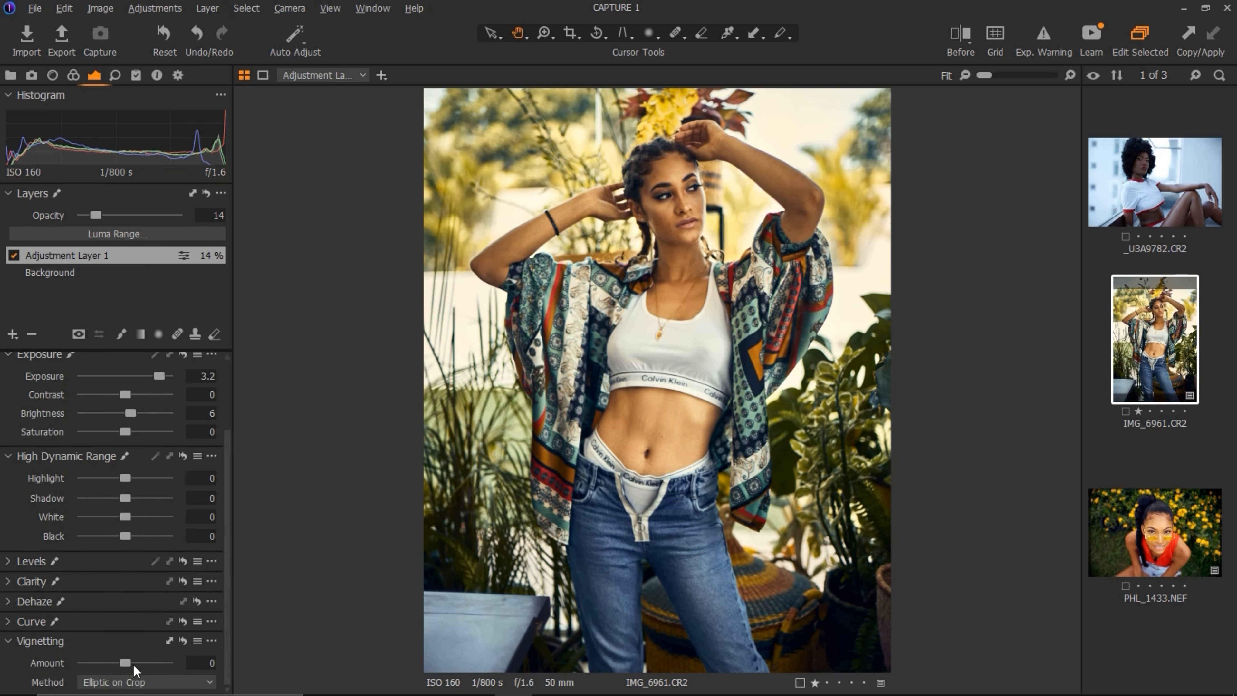
mouse_move(127, 665)
mouse_down()
mouse_move(104, 665)
mouse_move(171, 668)
mouse_move(118, 672)
mouse_up()
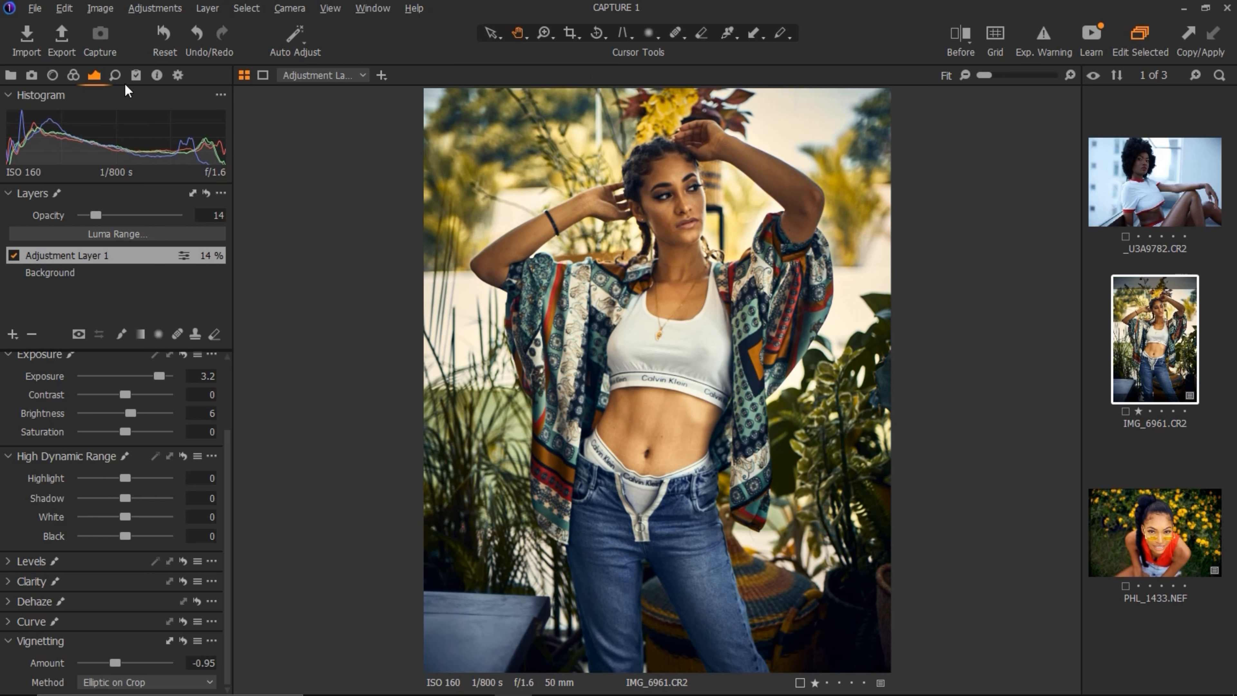
click(116, 76)
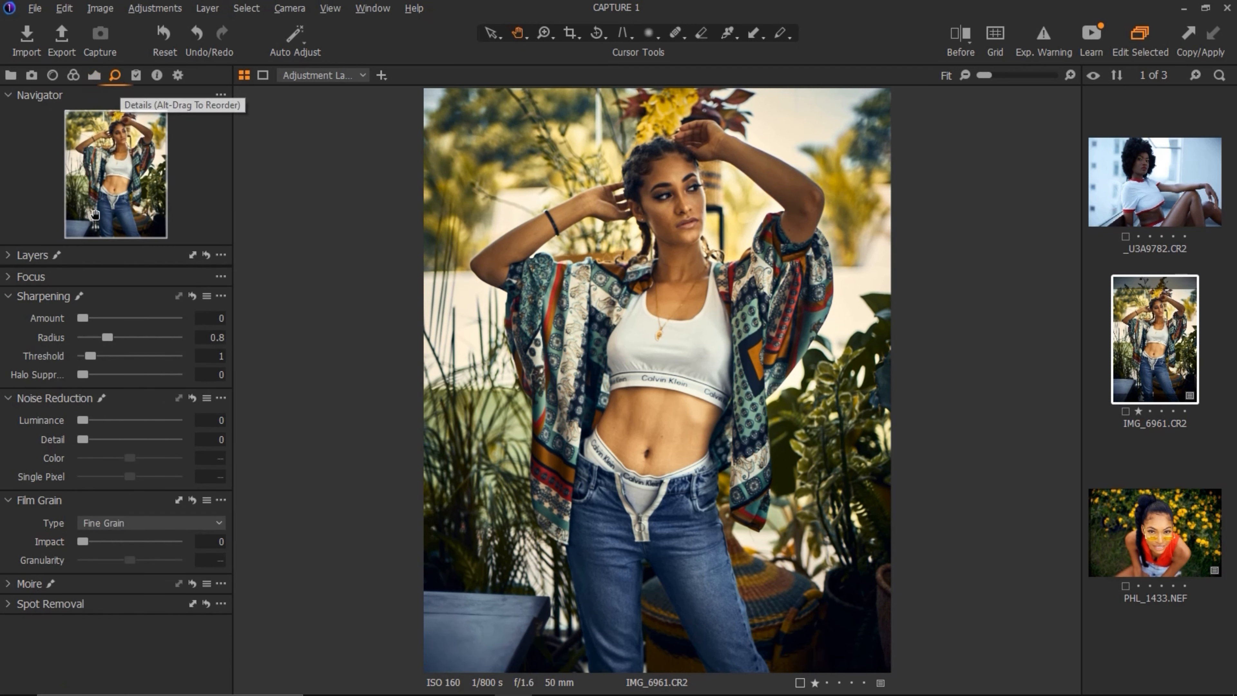
click(93, 76)
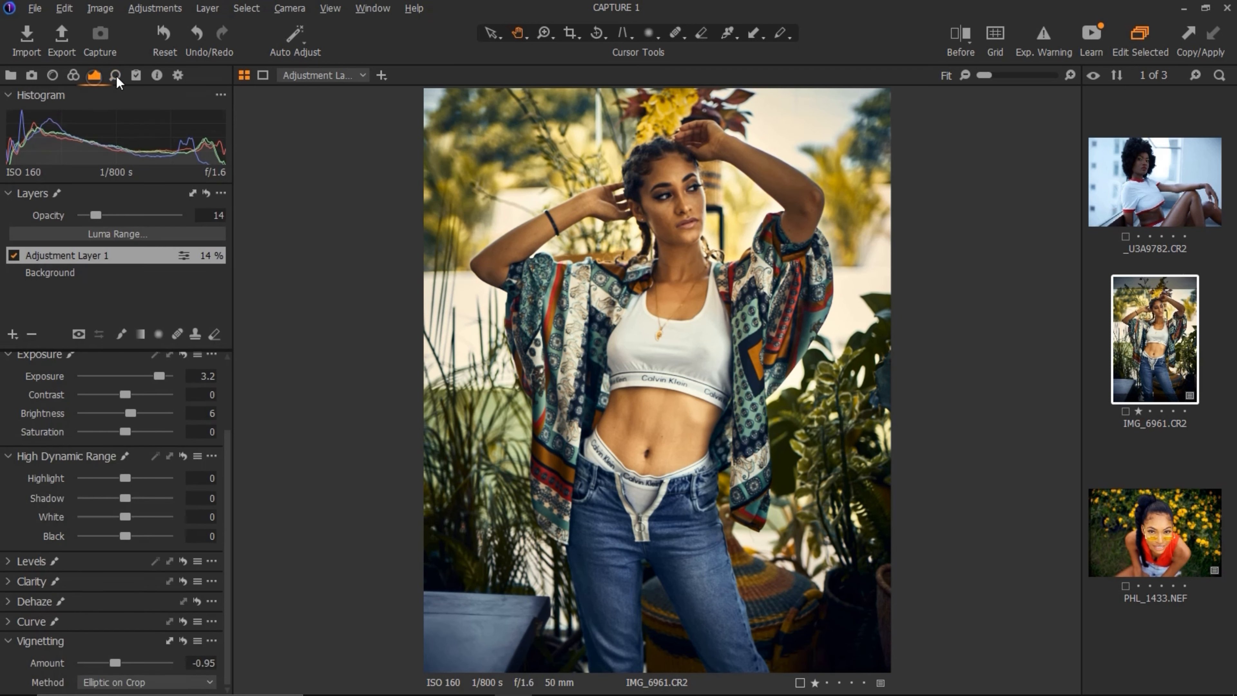
click(117, 77)
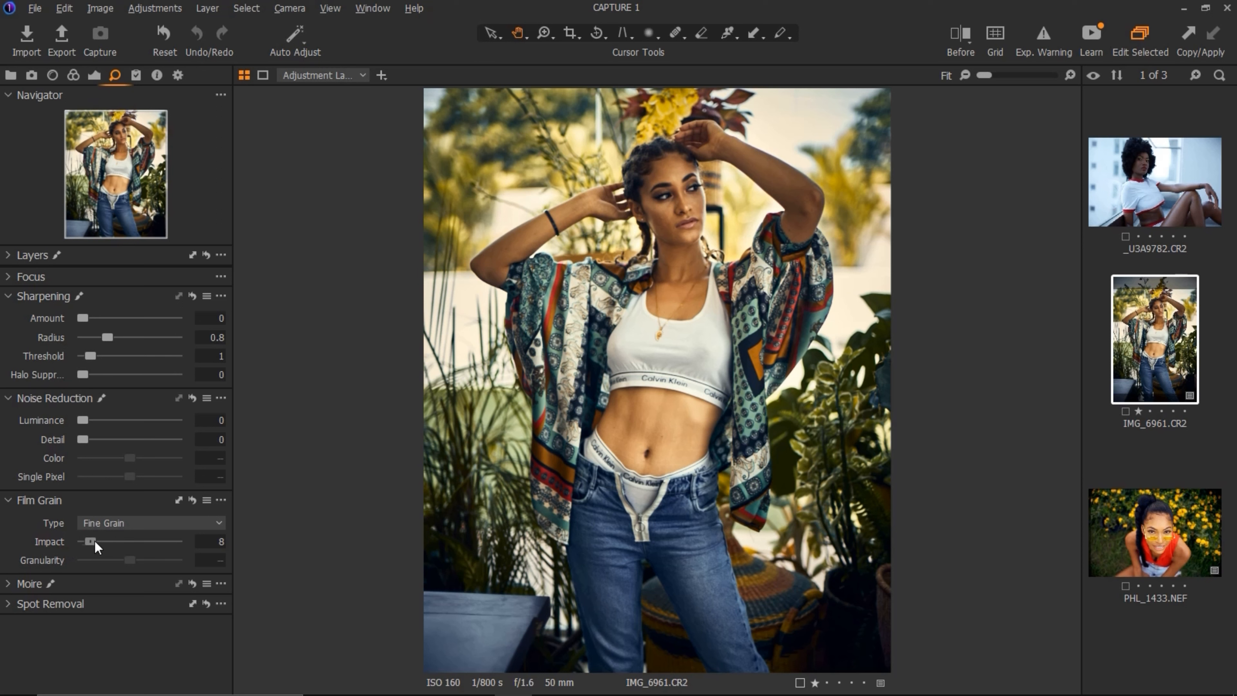
mouse_move(93, 541)
mouse_down()
mouse_move(119, 542)
mouse_move(85, 553)
mouse_up()
right_click(1161, 350)
mouse_move(1048, 335)
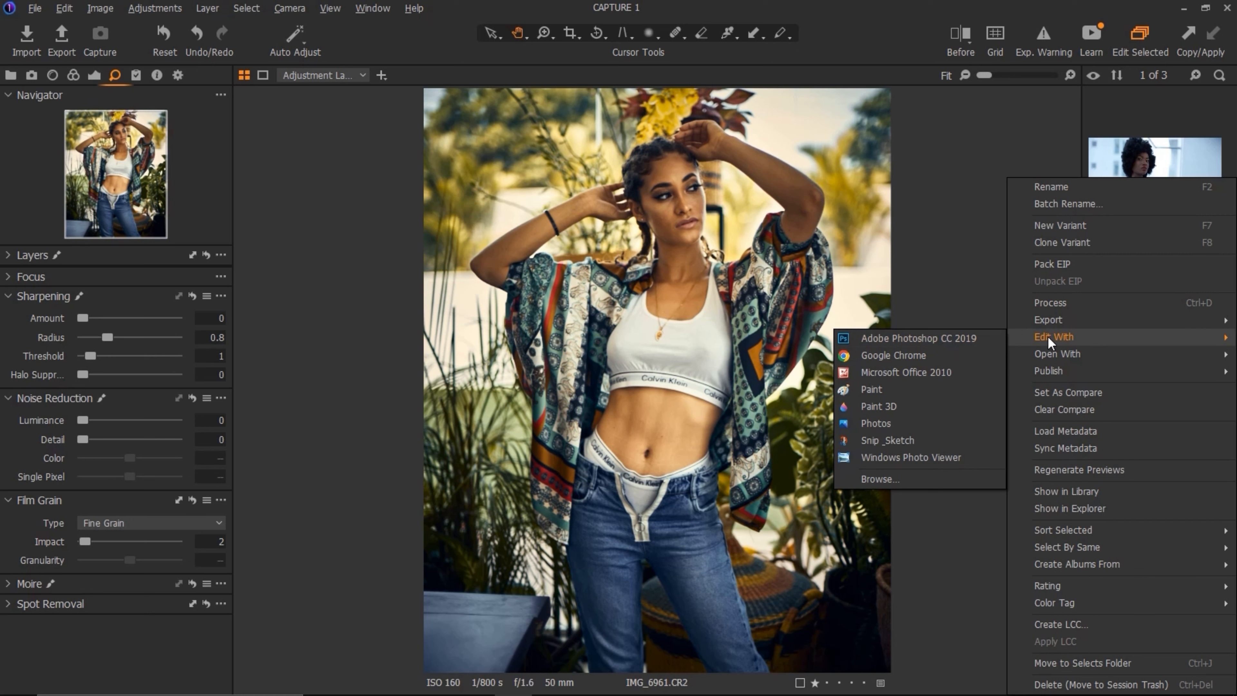
click(934, 338)
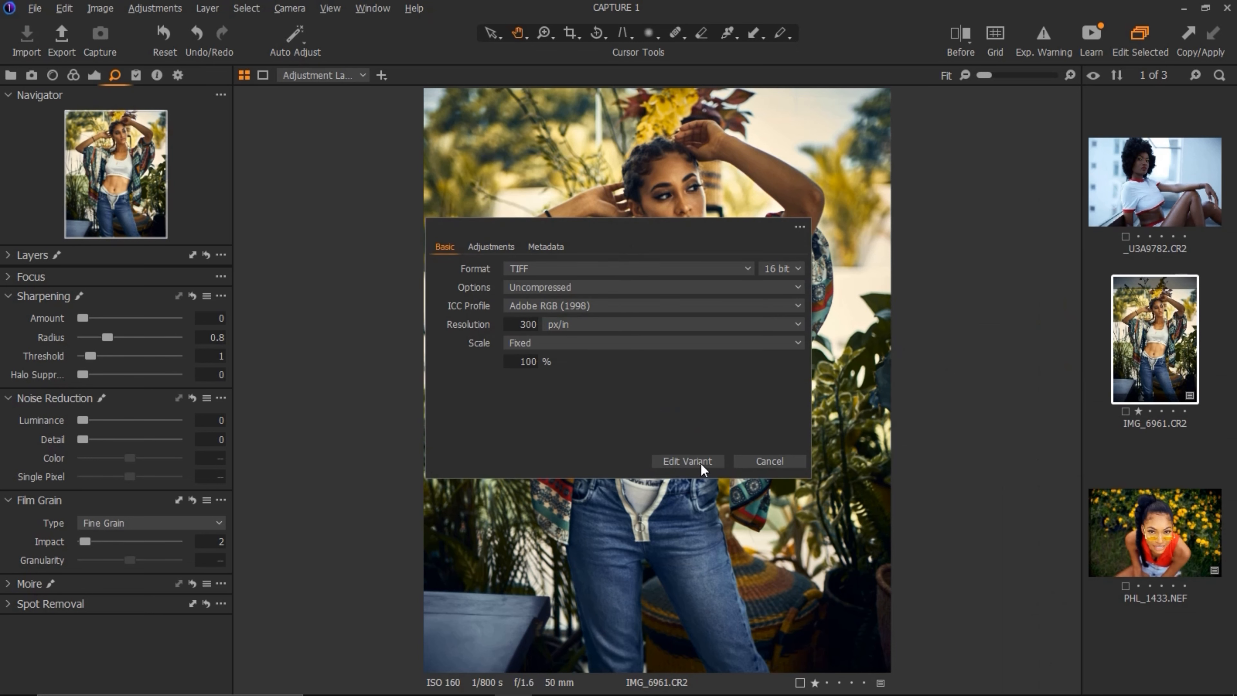
click(762, 460)
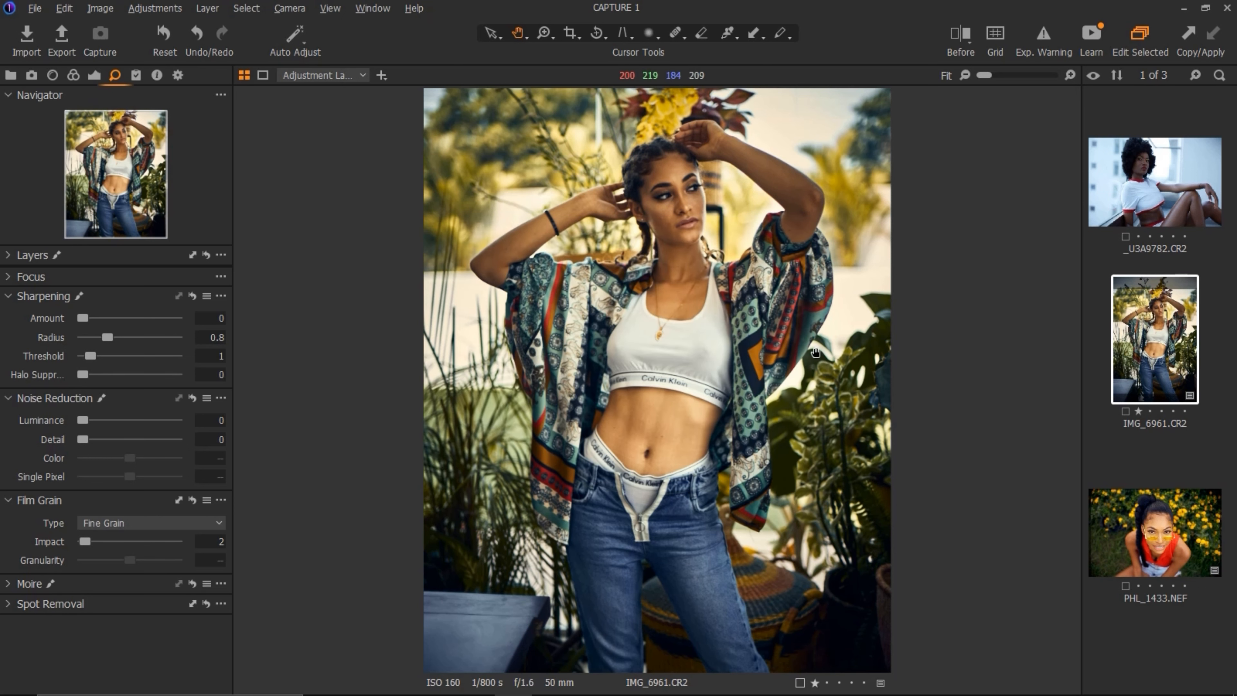